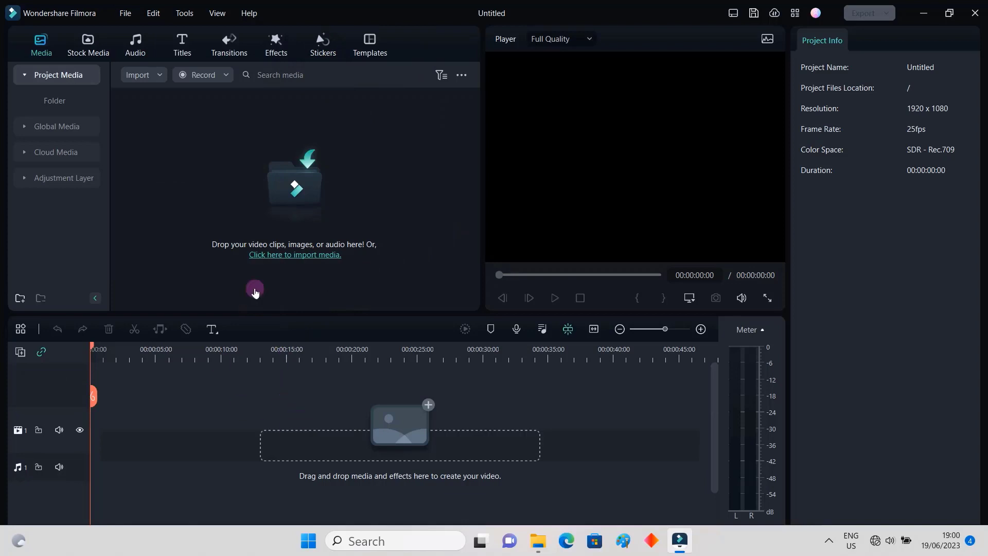
- Add two more video tracks to the timeline
click(20, 353)
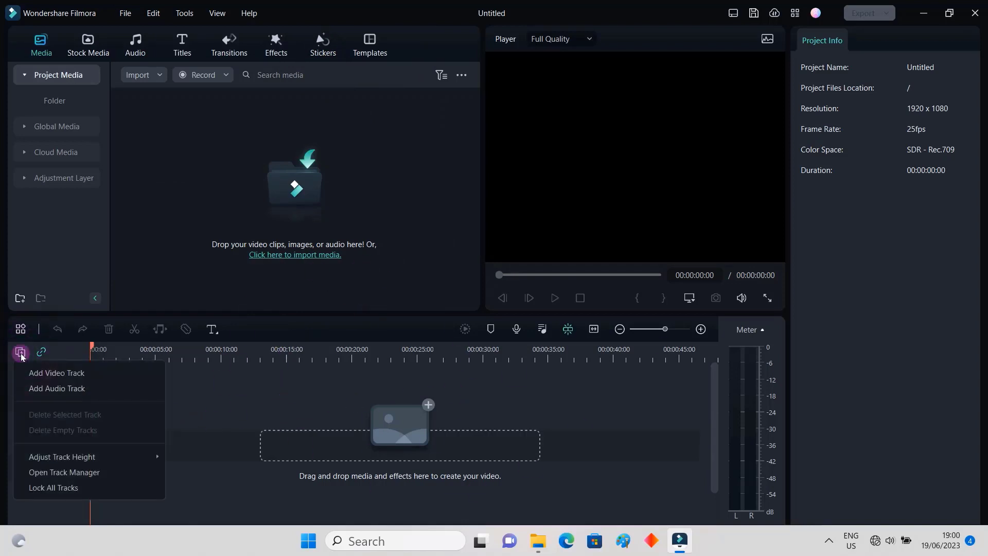
click(53, 374)
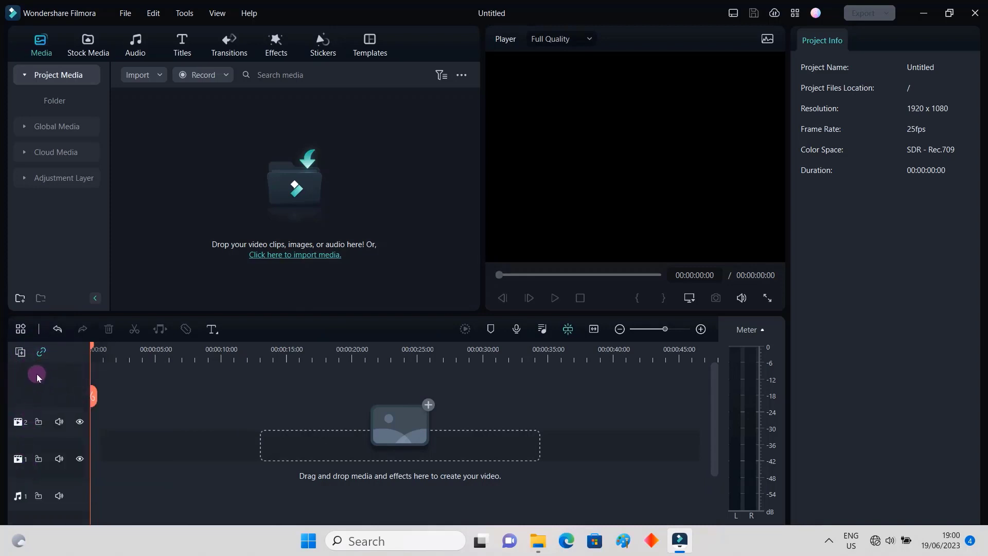
click(20, 352)
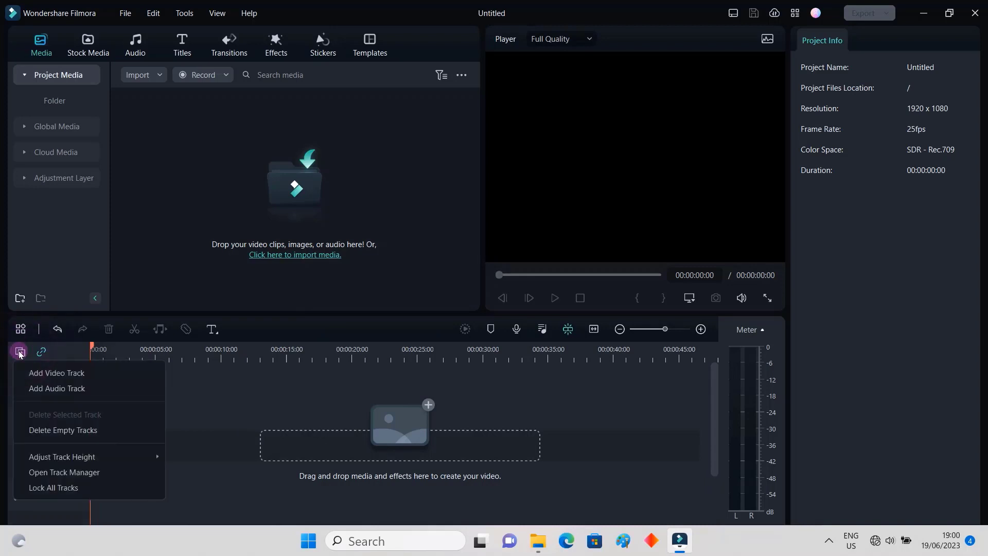
click(50, 374)
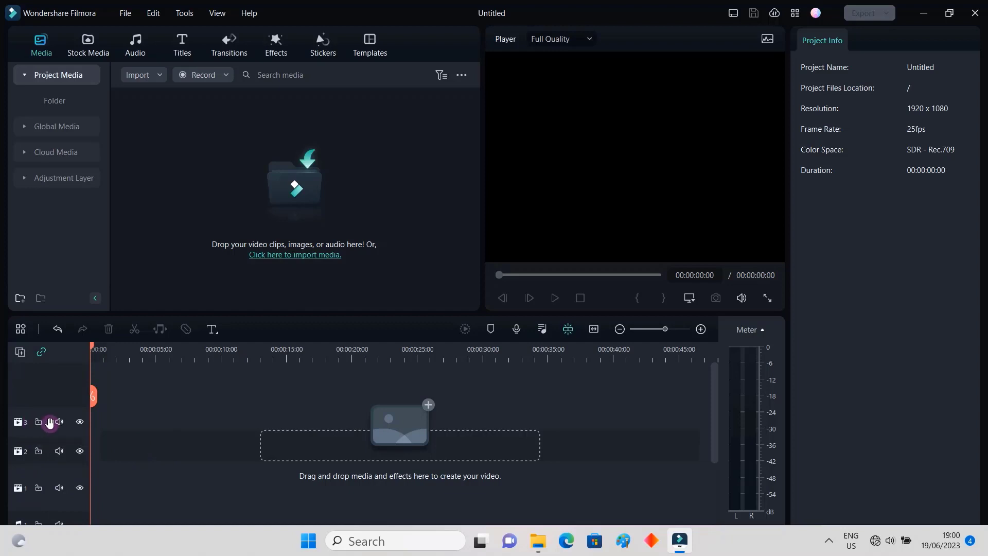
mouse_move(717, 399)
mouse_down()
mouse_move(715, 440)
mouse_move(722, 399)
mouse_move(721, 412)
mouse_up()
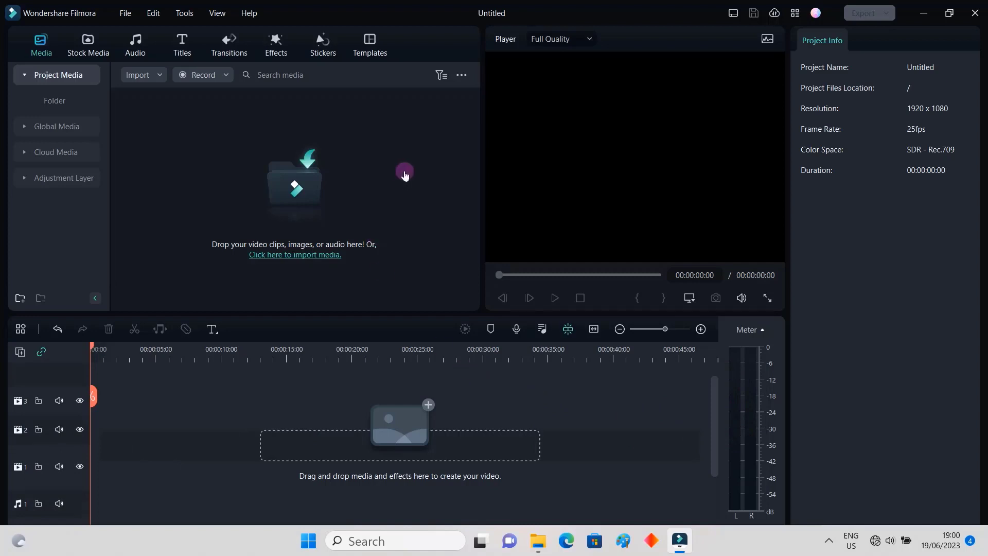
- Place the downloaded Cyberpunk Title sticker at the start of video track 2
click(326, 55)
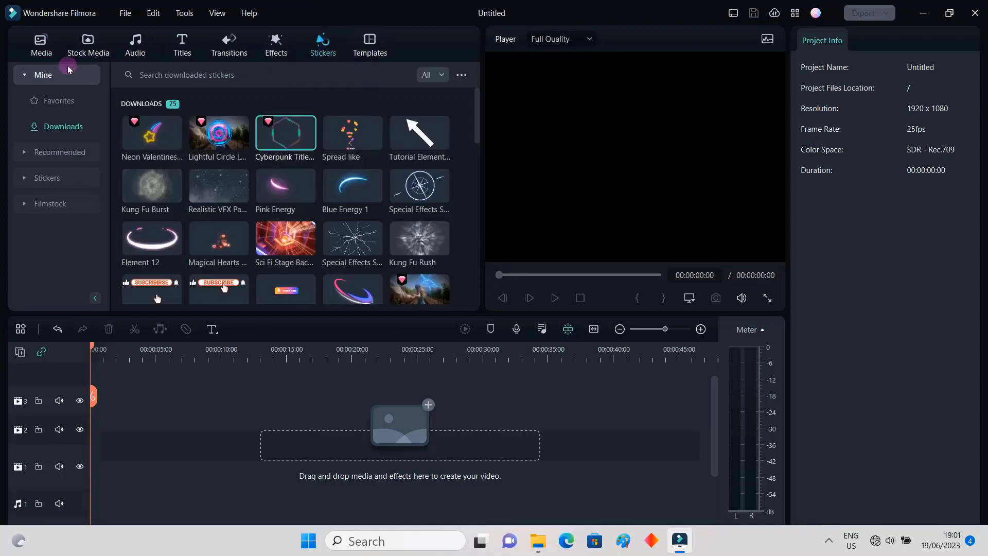
click(30, 78)
click(29, 77)
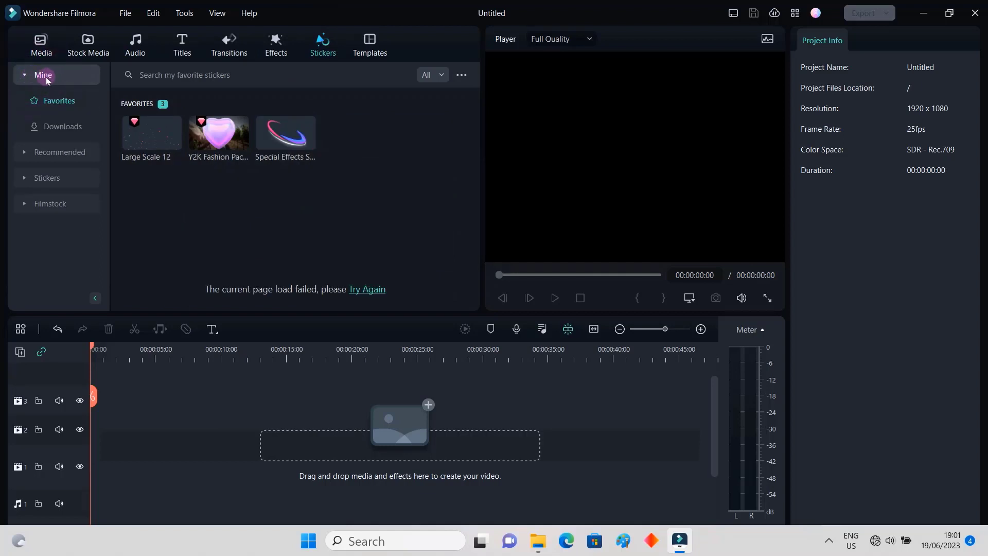
click(57, 130)
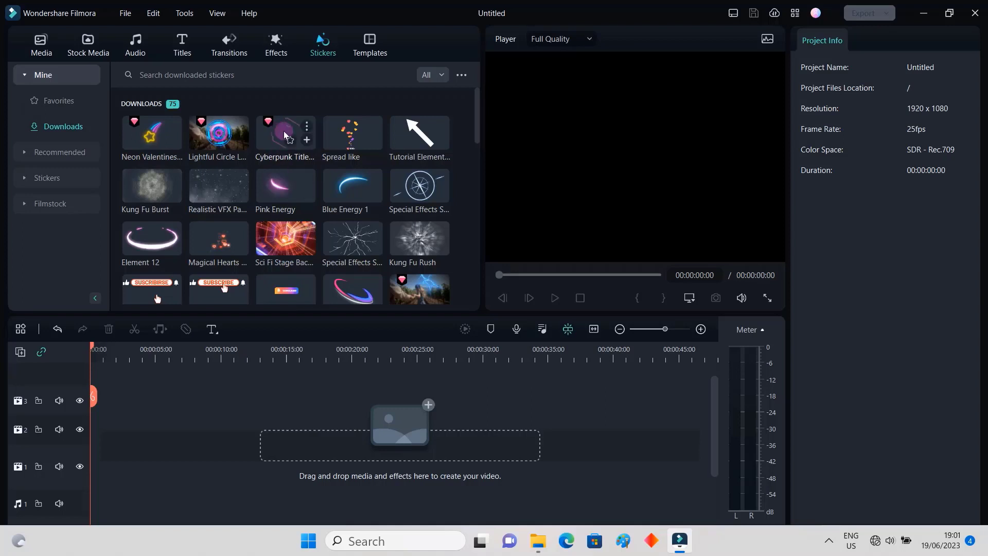
drag(280, 133, 286, 155)
click(198, 150)
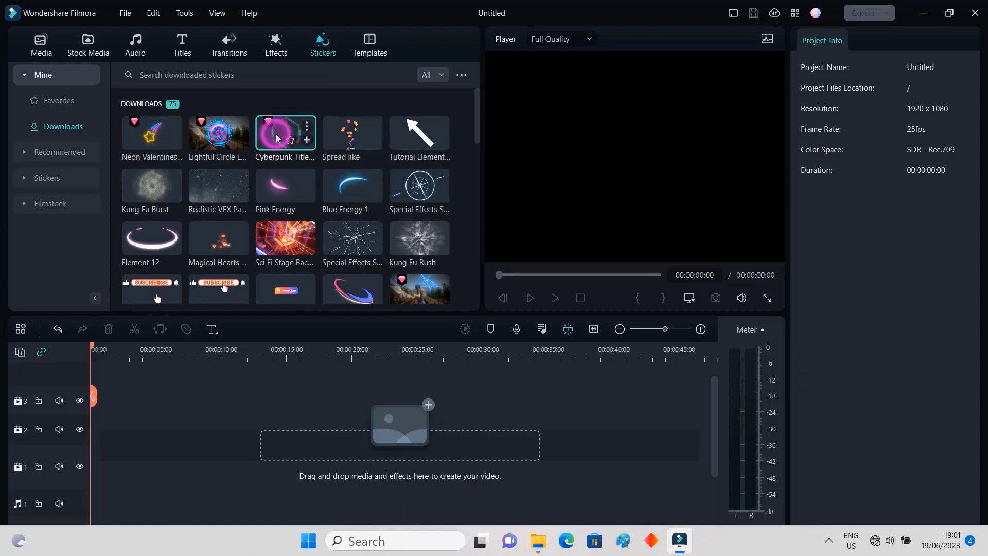
drag(277, 143, 105, 444)
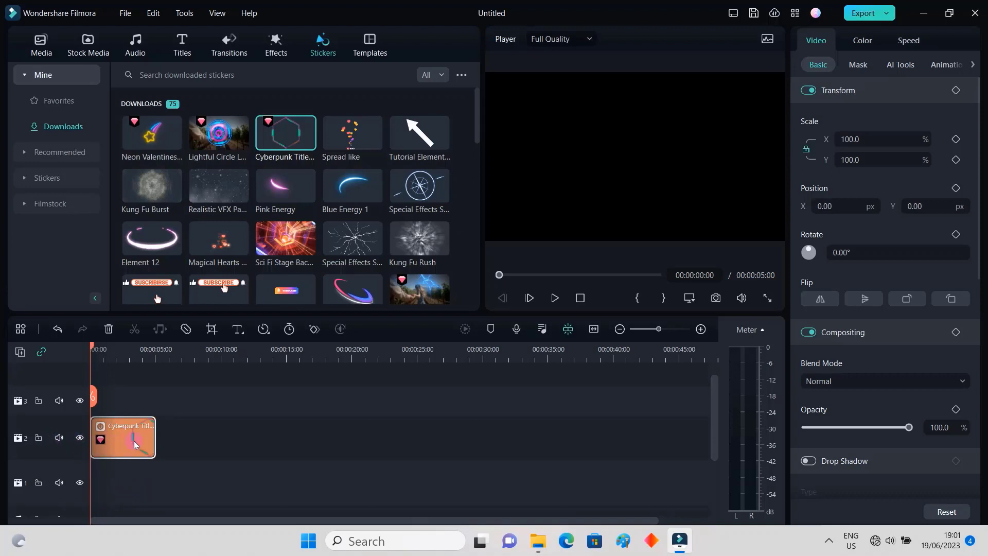
- Play the sticker's animation through, and park the playhead at about 00:00:02:04, where its hexagon frame is drawn
click(554, 298)
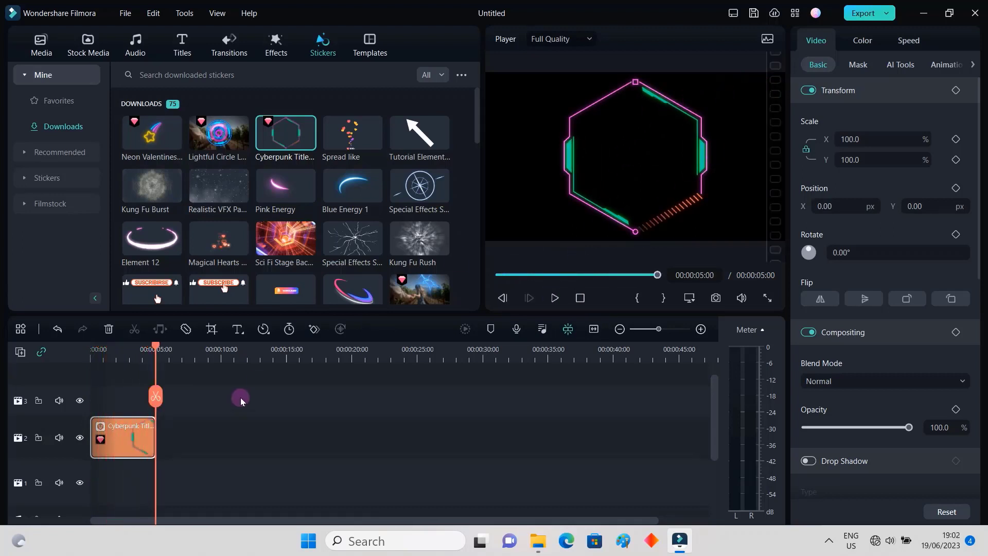
key(Home)
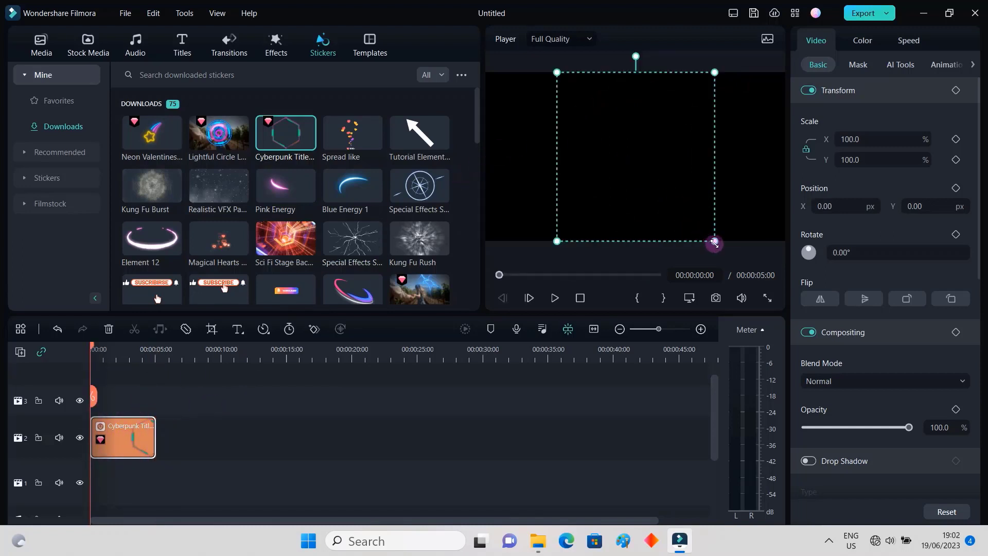
click(107, 347)
drag(107, 347, 119, 346)
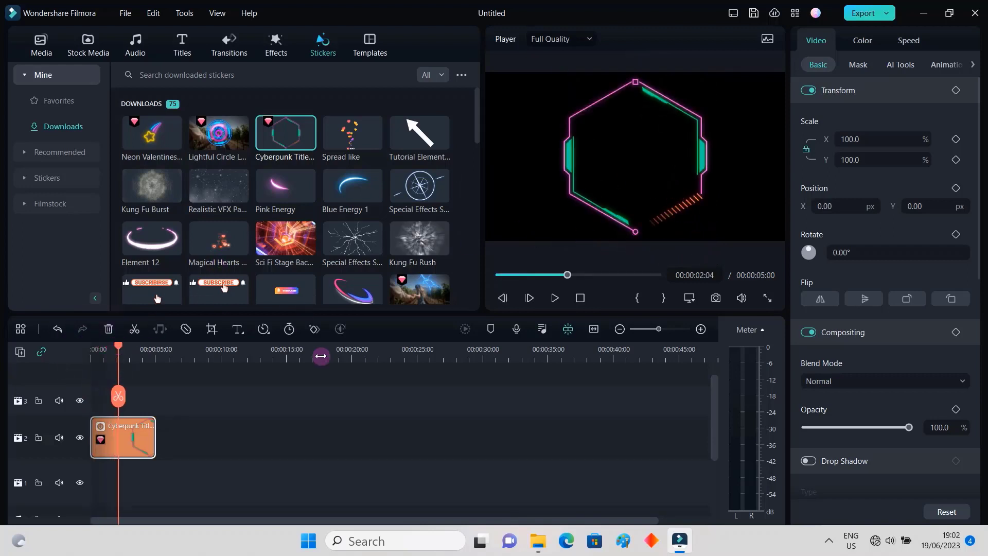
- Scale the hexagon sticker to 30% in both X and Y
click(645, 145)
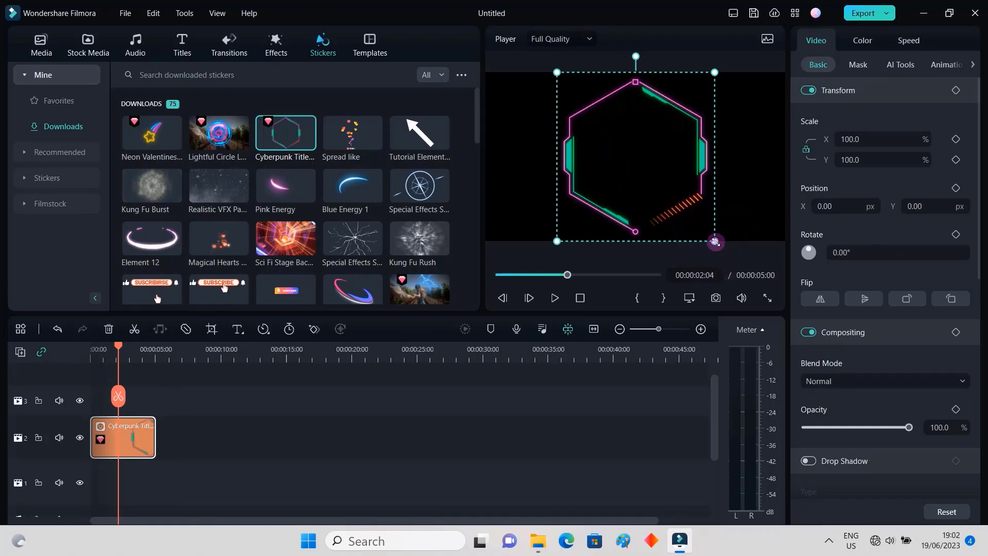
drag(715, 242, 657, 140)
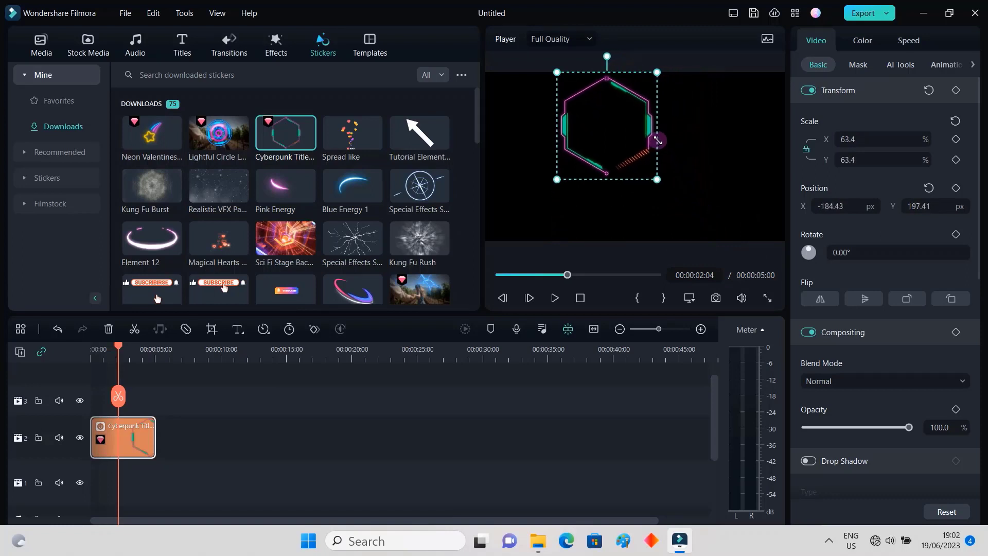
click(843, 139)
double_click(852, 141)
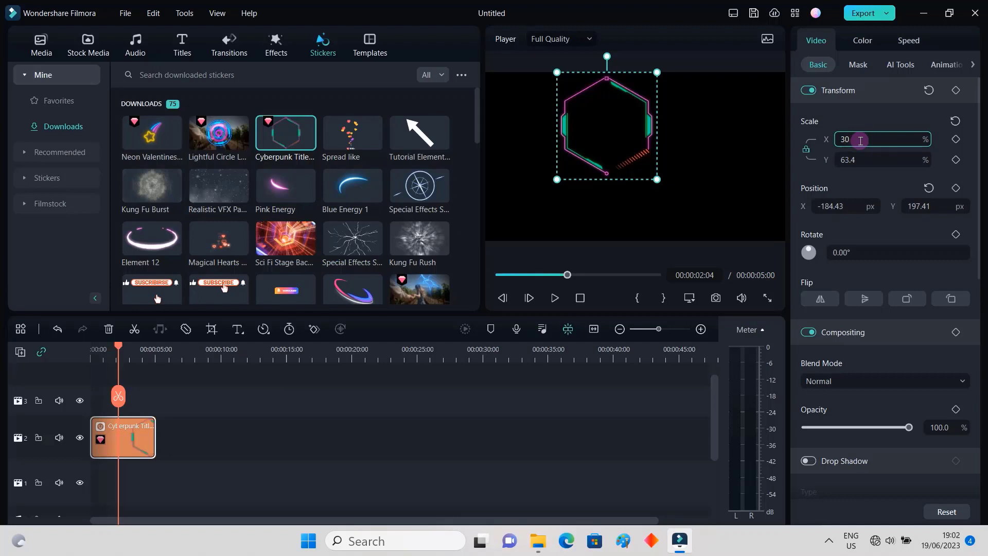
key(Return)
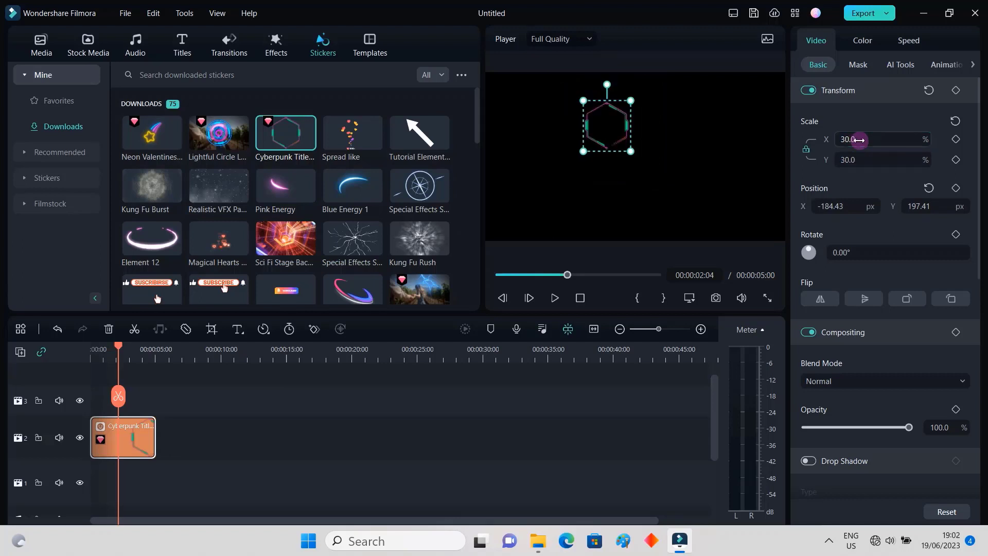
- Move the hexagon sticker into the upper-right corner of the video frame, and set the playhead to about 00:00:02:11
click(659, 126)
click(605, 124)
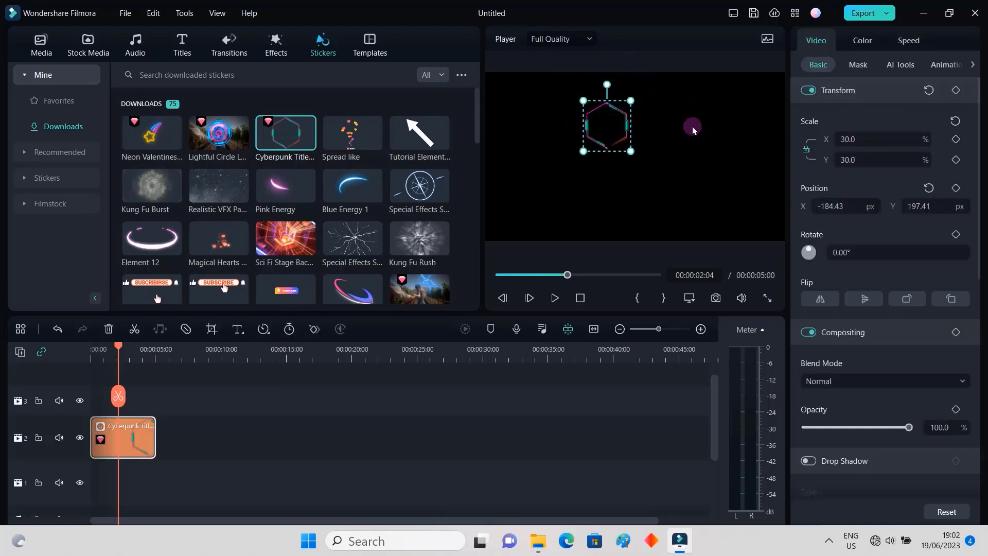
drag(607, 122, 756, 99)
click(696, 116)
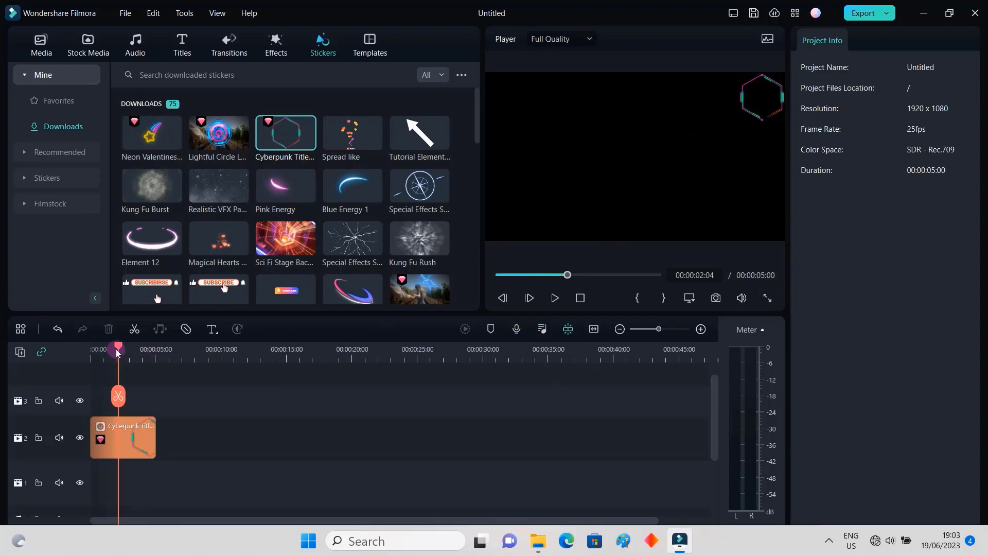
mouse_move(118, 349)
mouse_down()
mouse_move(149, 350)
mouse_move(92, 349)
mouse_move(124, 347)
mouse_up()
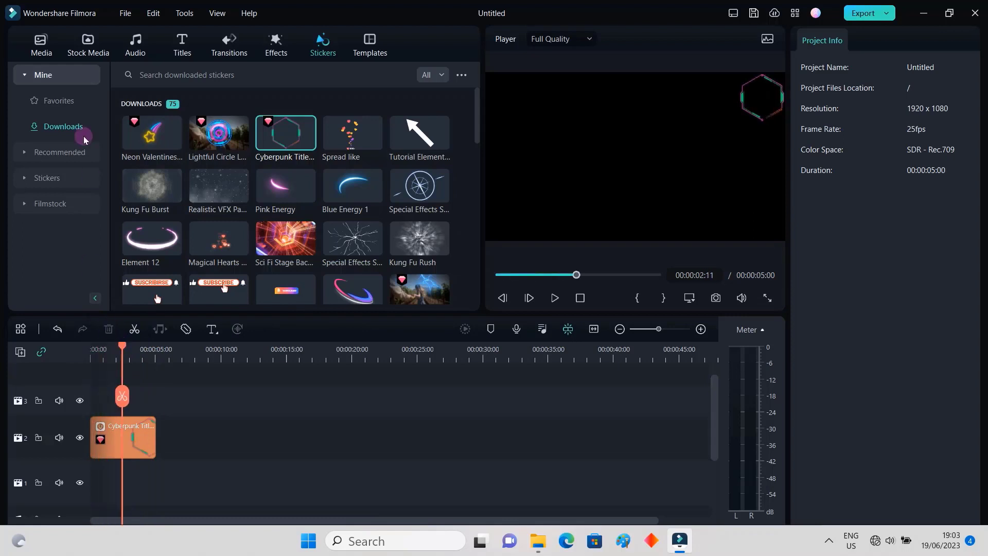
- Import the logo file ZAKI ALT potosop.png from New folder on Local Disk (C:) into the project media
click(122, 13)
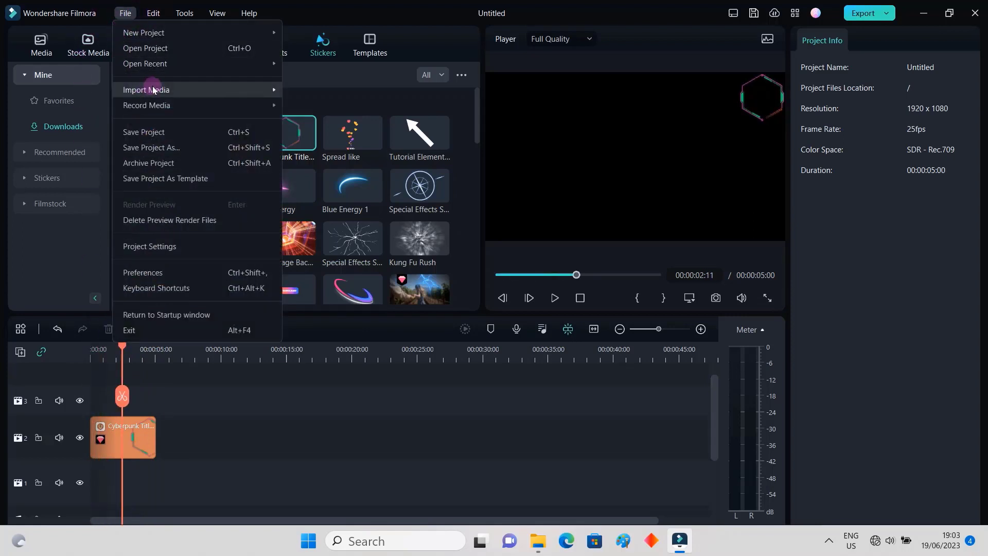
mouse_move(254, 91)
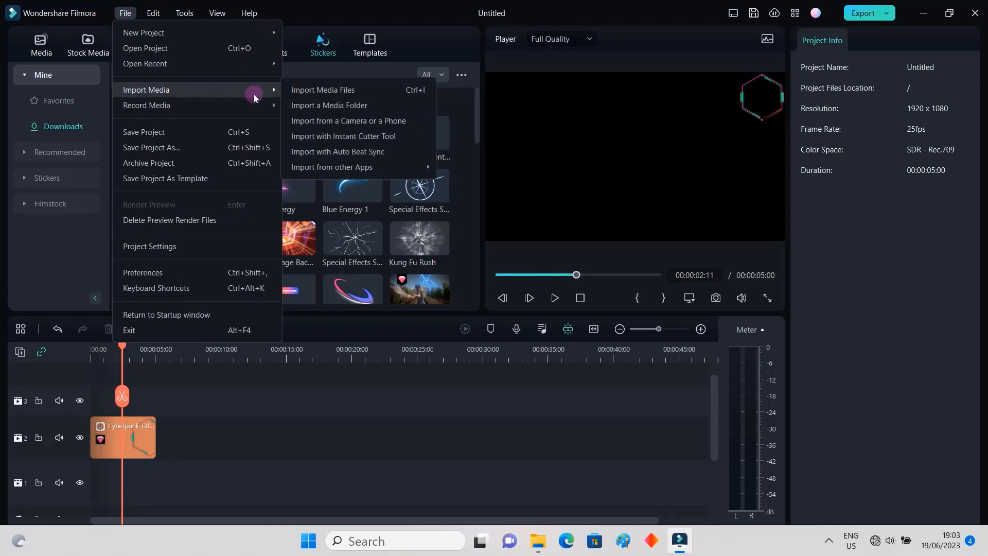
click(339, 91)
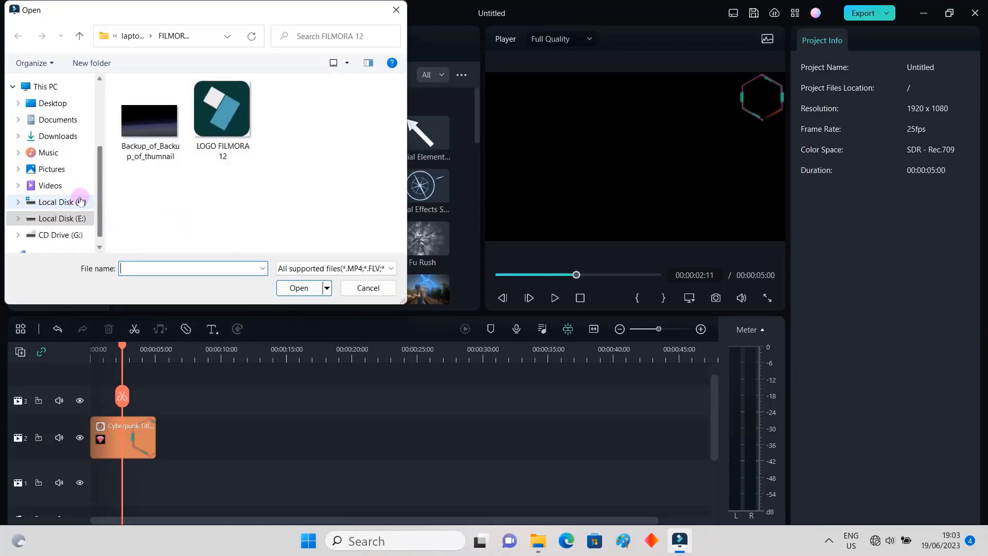
click(61, 201)
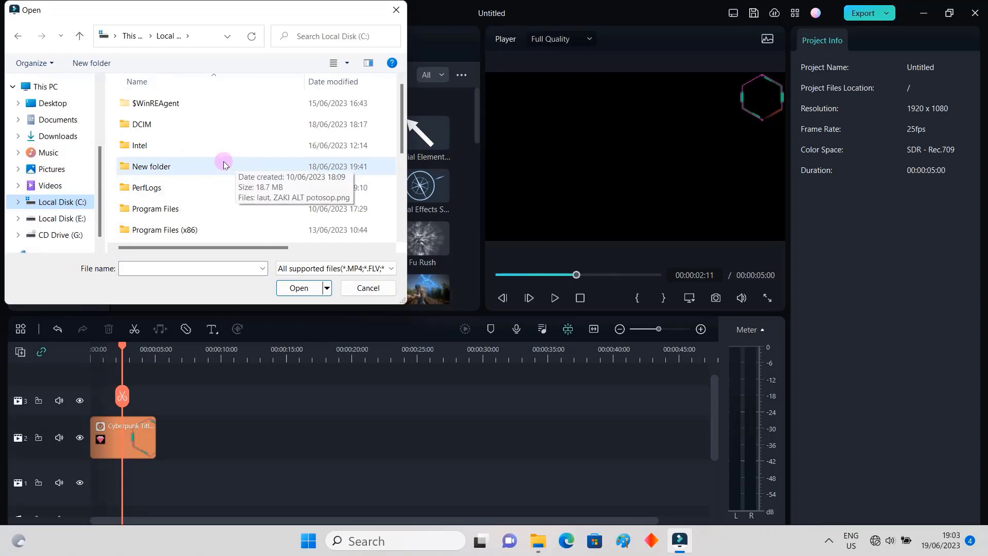
double_click(149, 168)
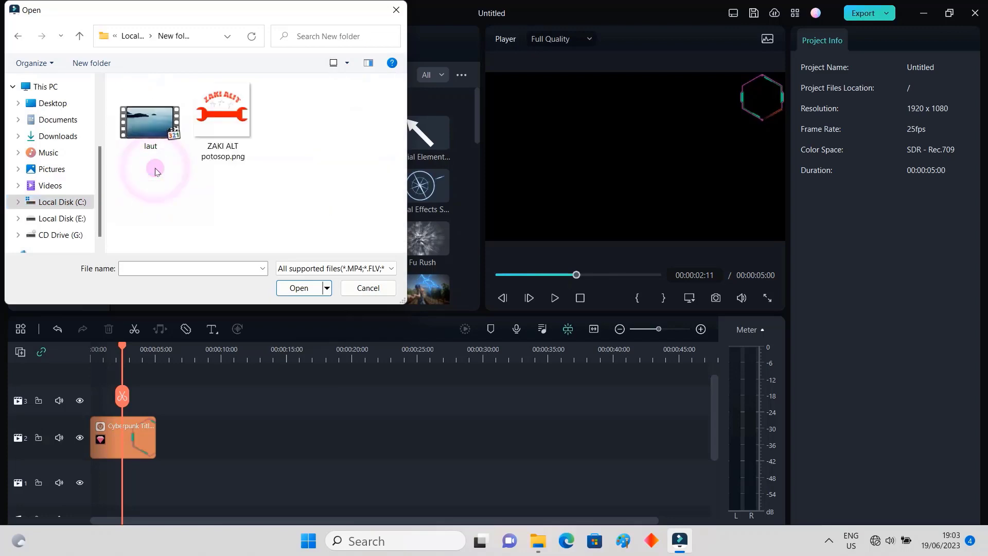
click(221, 121)
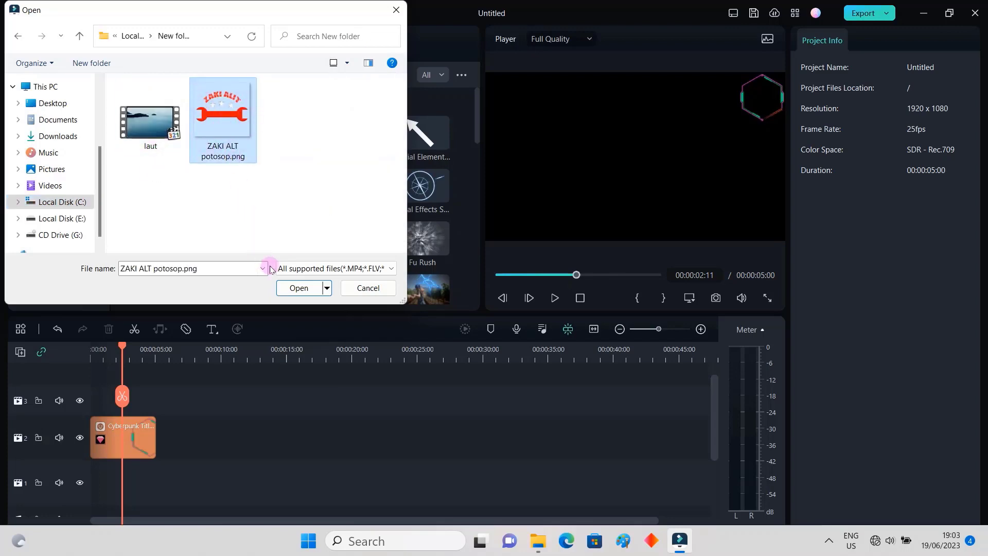
click(296, 287)
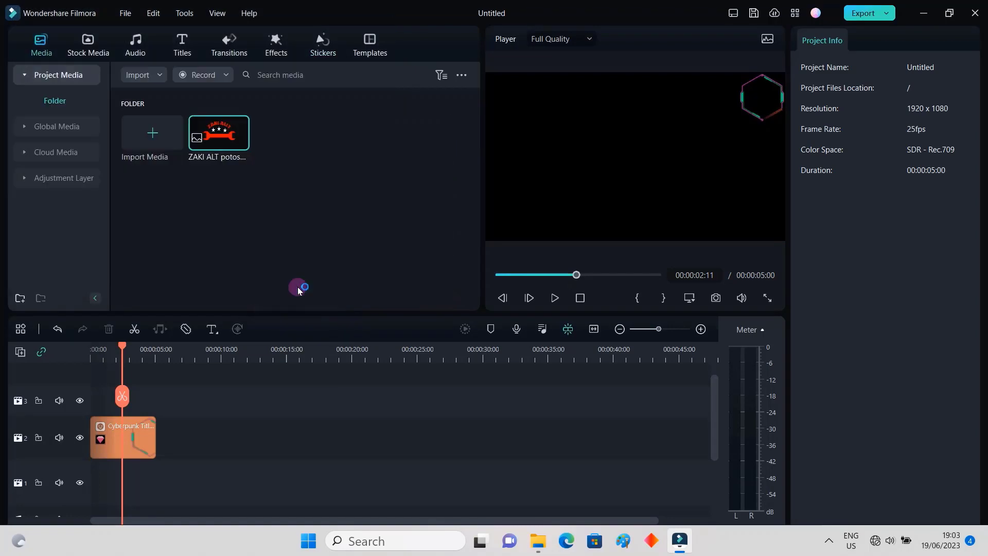
- Place the imported logo at the start of video track 3, above the sticker, and set the playhead to 00:00:03:00
mouse_move(242, 150)
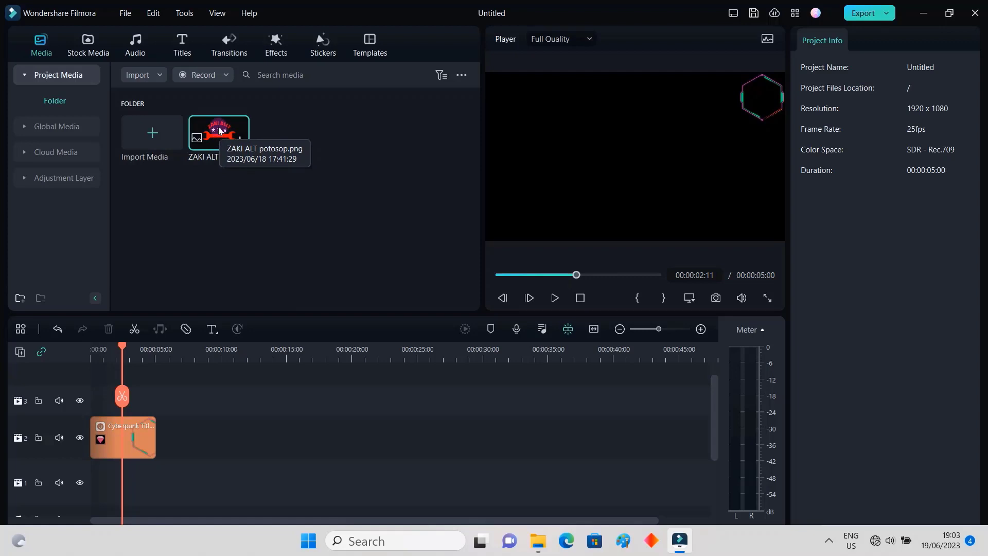
drag(219, 130, 104, 413)
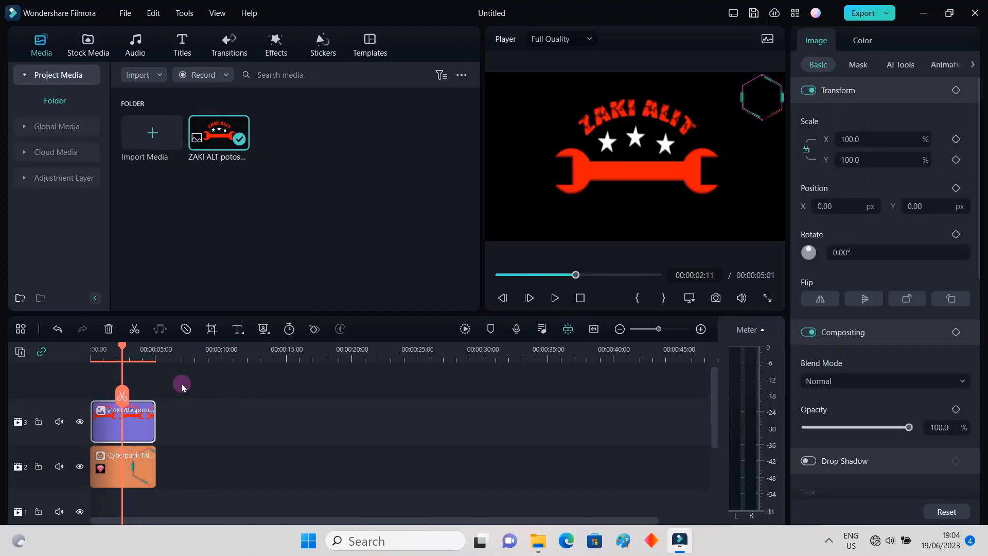
mouse_move(124, 347)
mouse_down()
mouse_move(98, 349)
mouse_move(130, 355)
mouse_up()
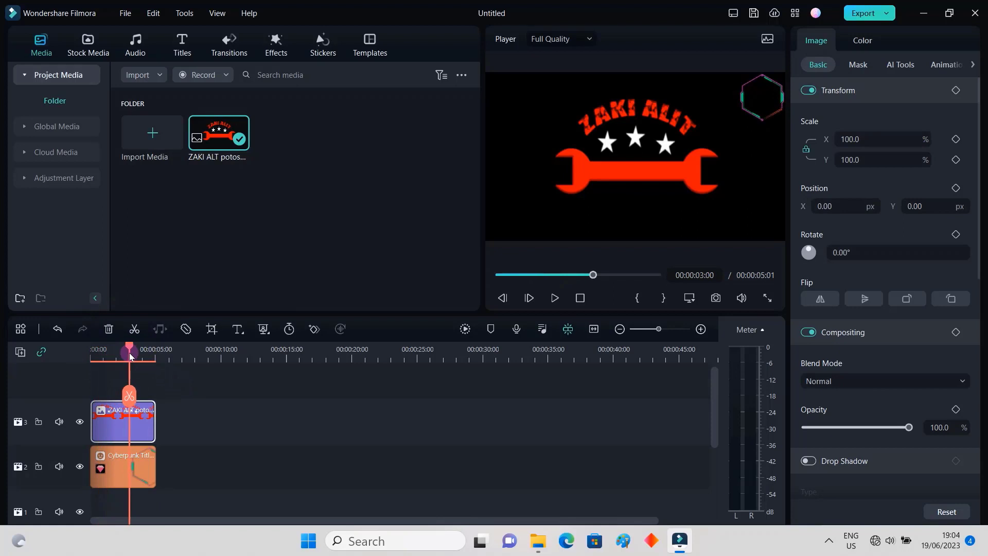
- Scale the logo image to 15% in both X and Y
click(636, 171)
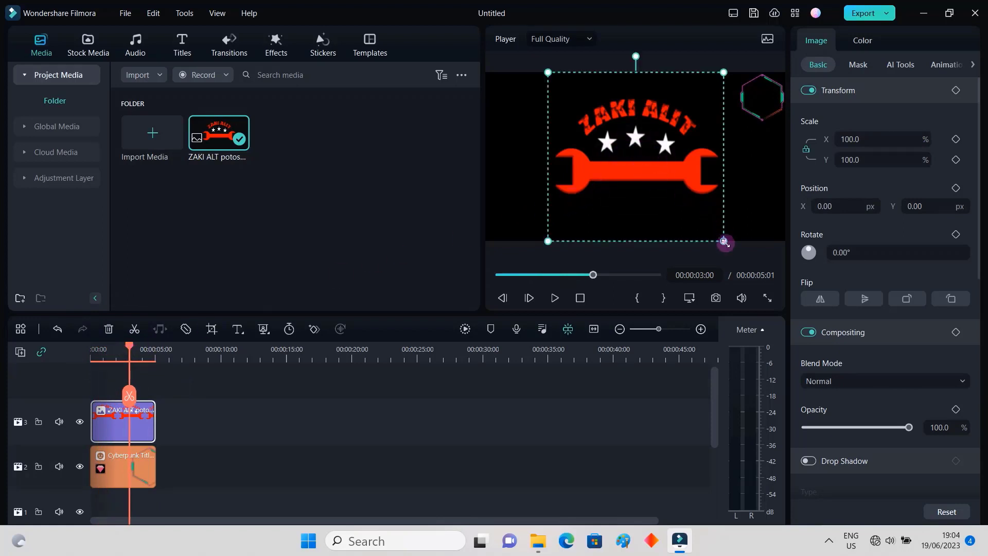
drag(725, 242, 637, 120)
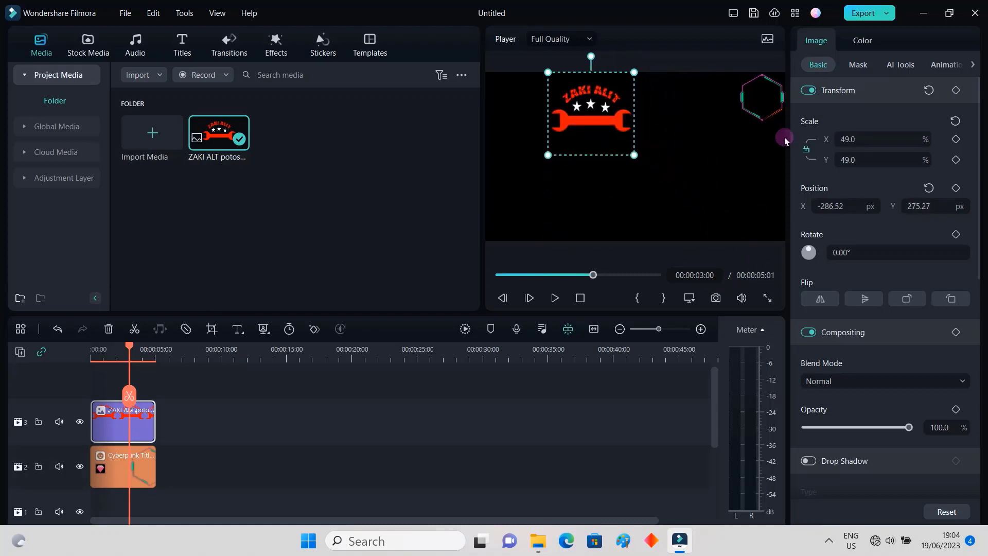
click(859, 140)
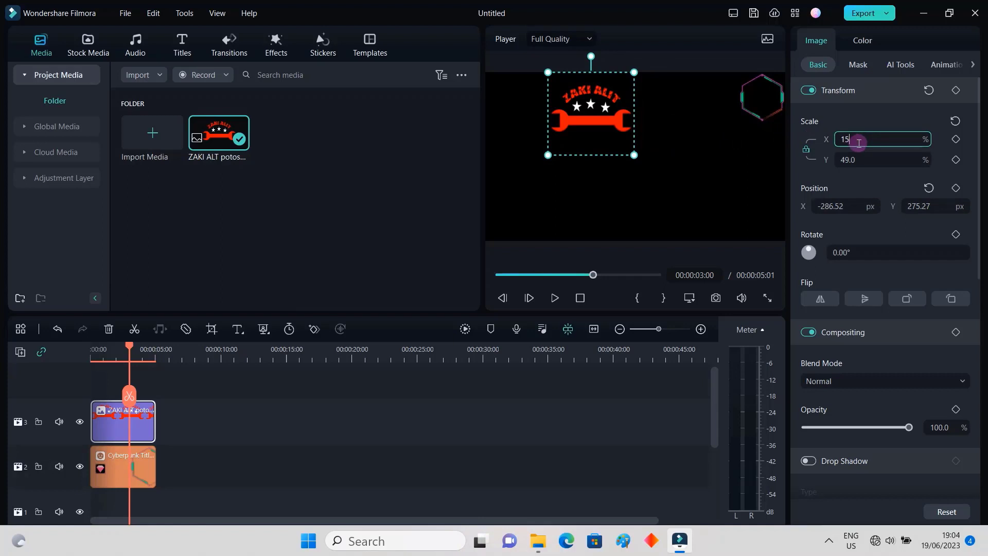
text(15)
key(Return)
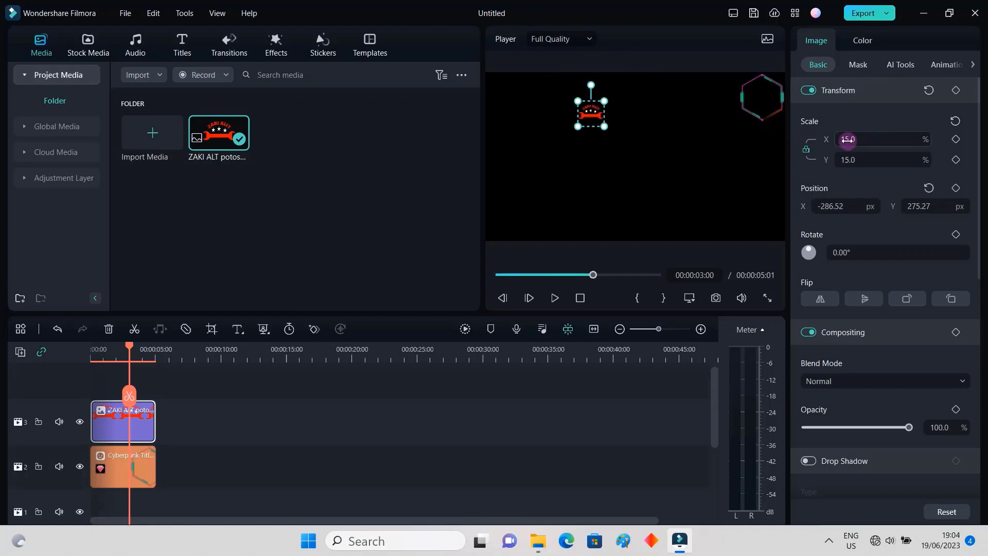
click(727, 162)
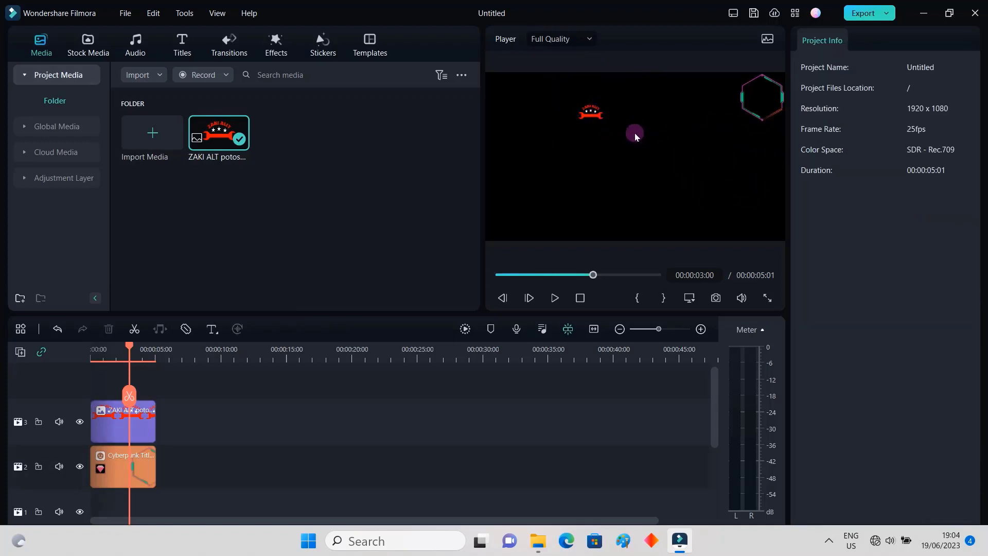
- Move the logo image into the centre of the hexagon sticker in the upper-right corner of the video frame
drag(597, 117, 763, 101)
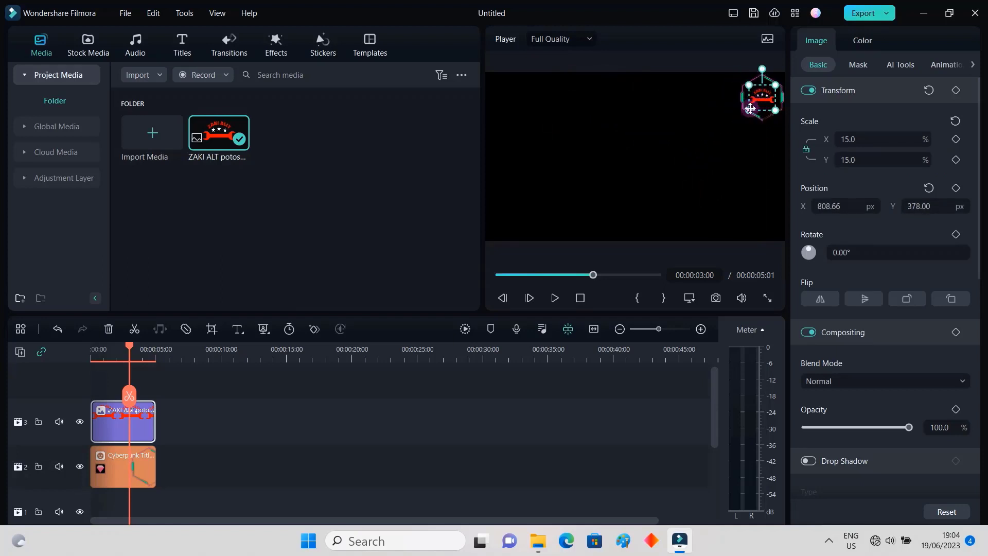
click(693, 132)
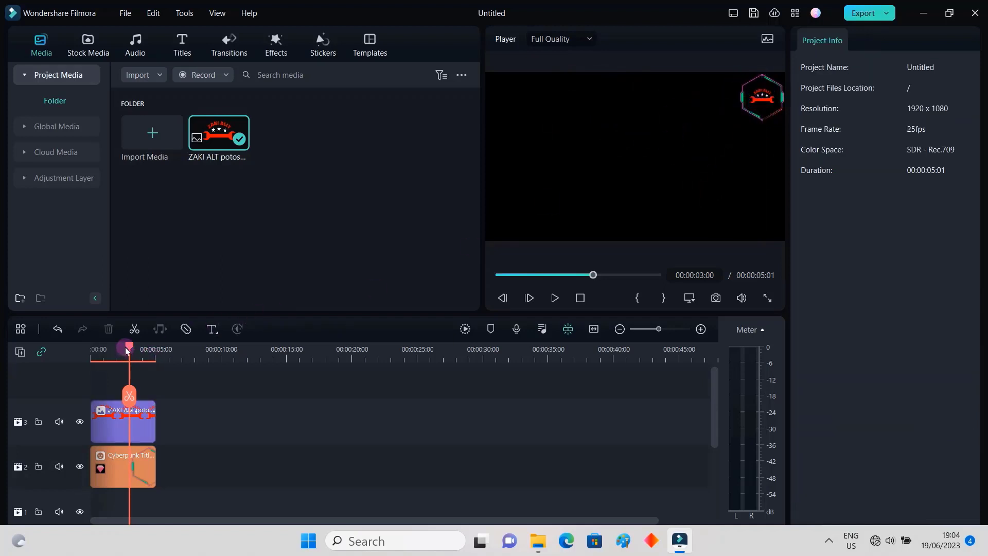
- Play the logo and hexagon overlay from the start, first in the normal player and again at full screen
key(Home)
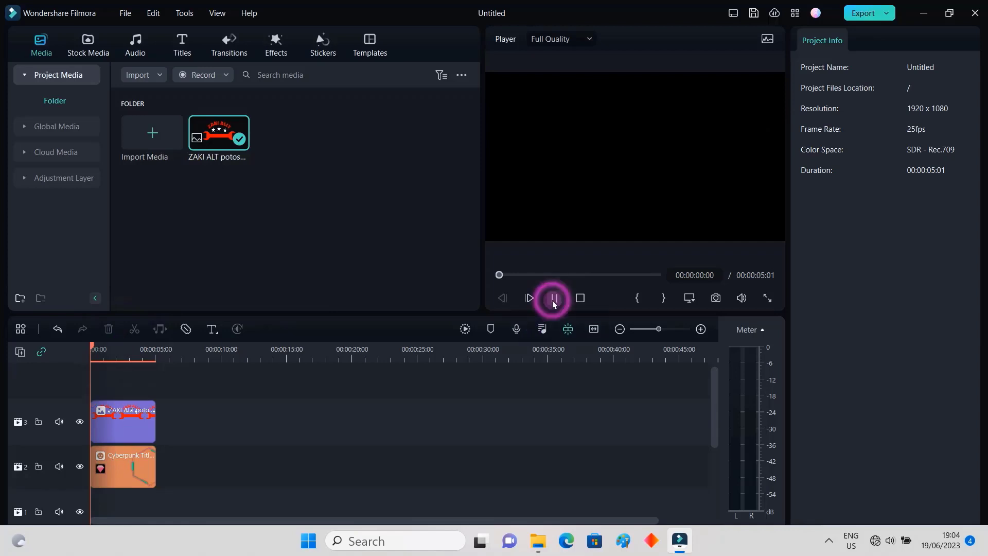
click(720, 299)
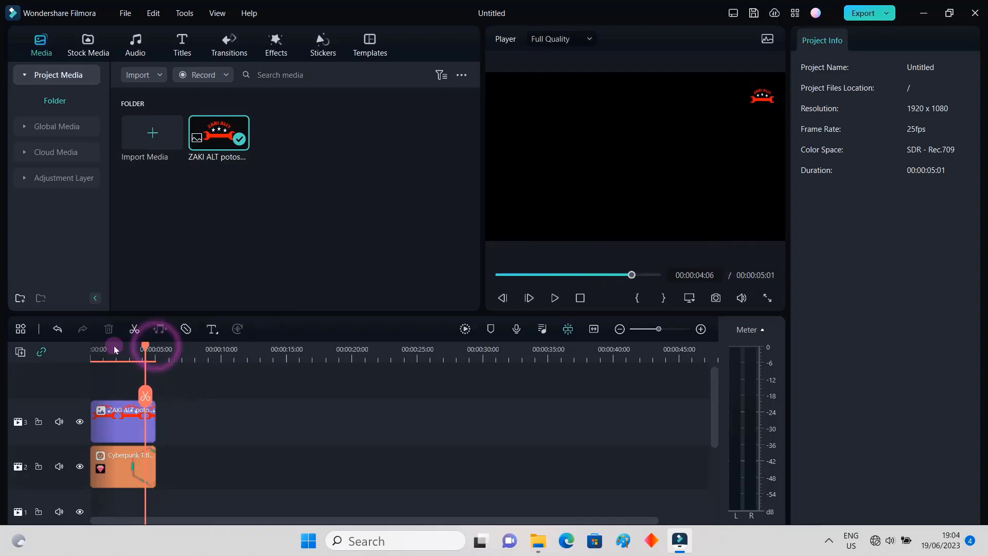
click(91, 350)
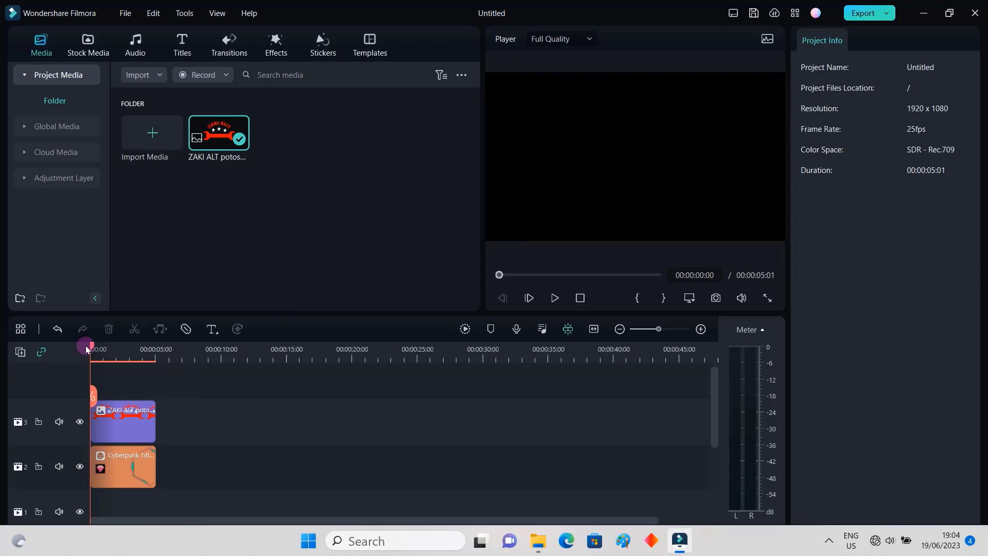
click(766, 299)
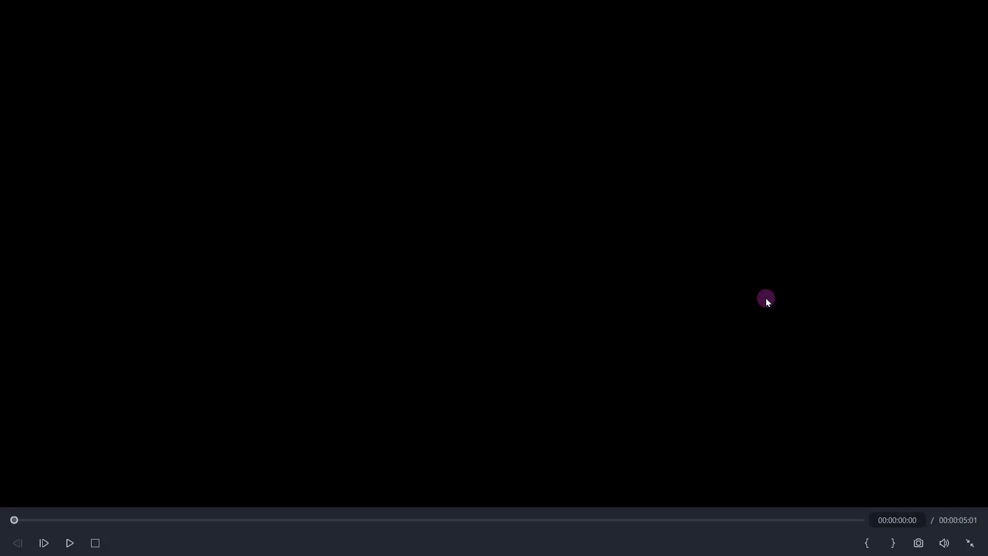
click(68, 543)
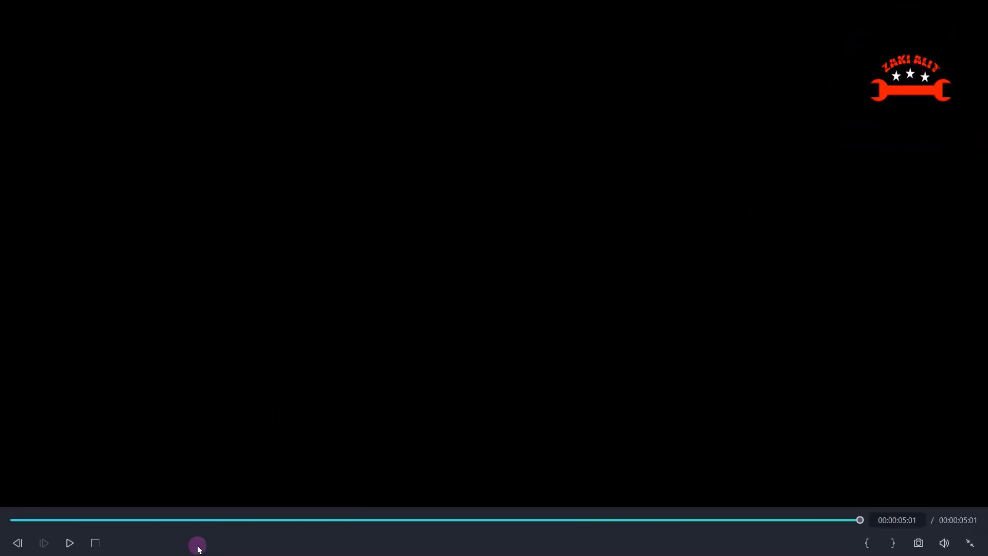
click(68, 543)
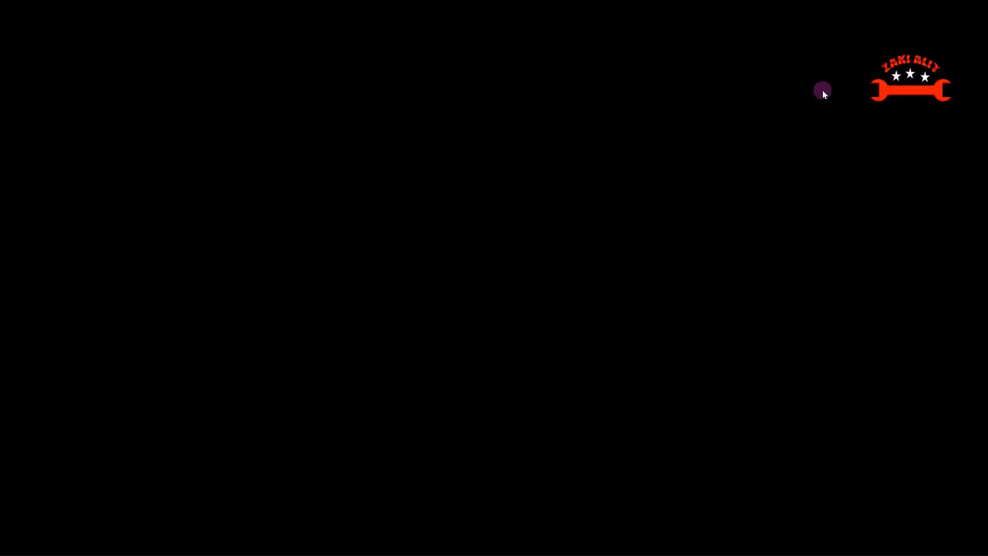
click(681, 184)
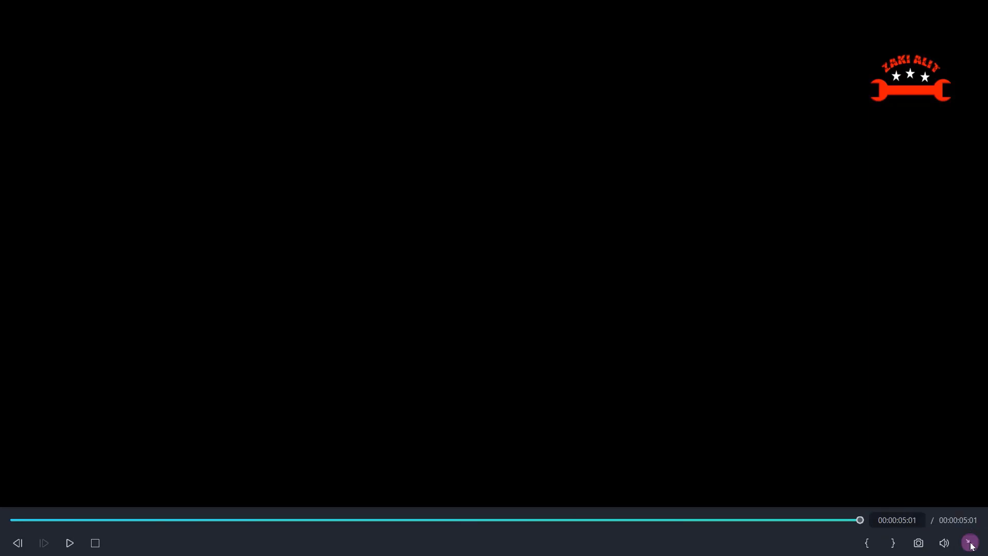
click(971, 543)
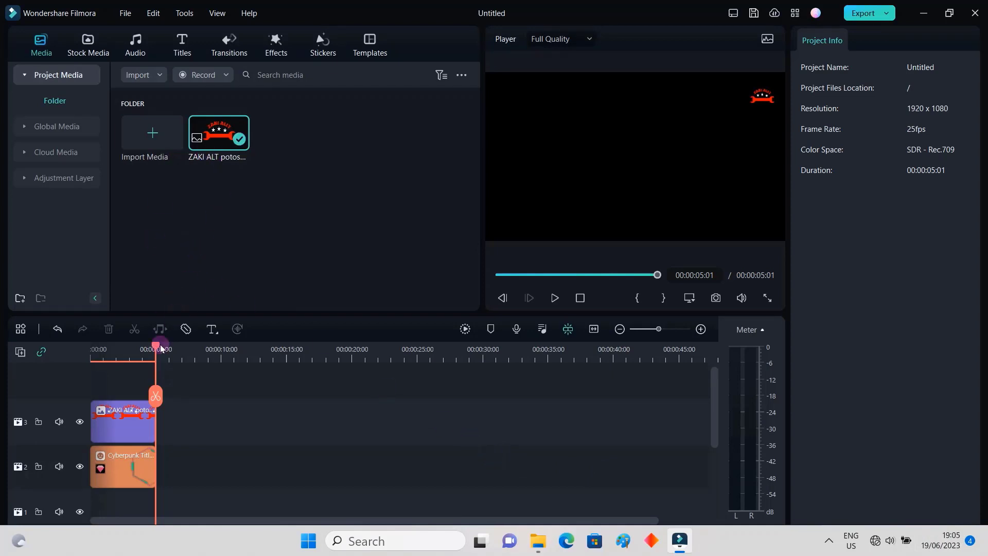
- Apply the downloaded Heartbeat effect to the logo clip on track 3, with the playhead set to 00:00:01:07
drag(155, 348, 106, 350)
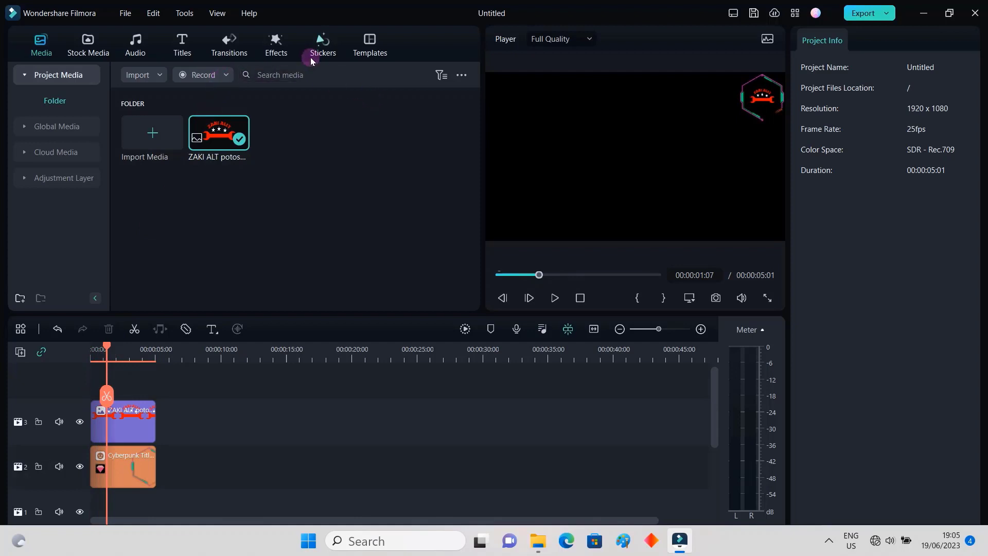
click(277, 47)
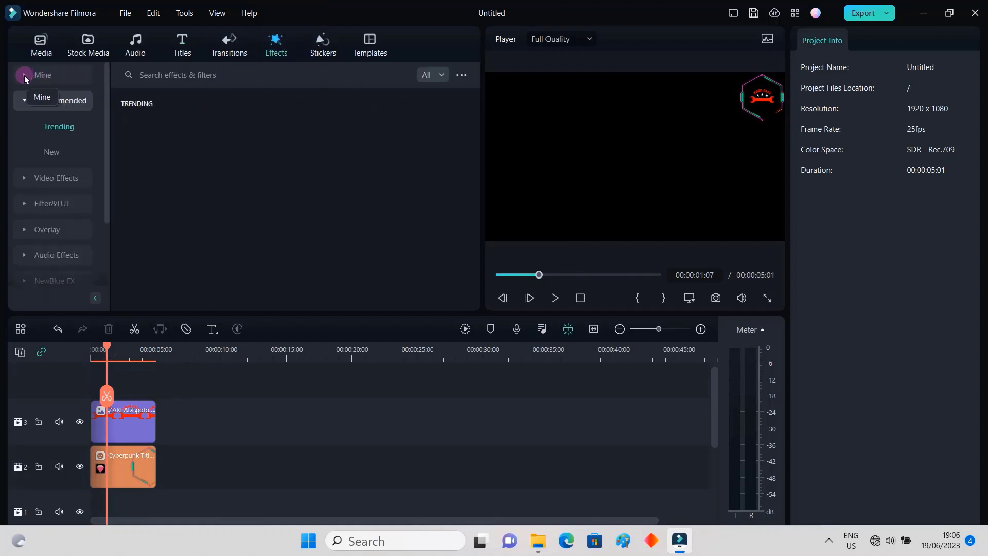
click(24, 75)
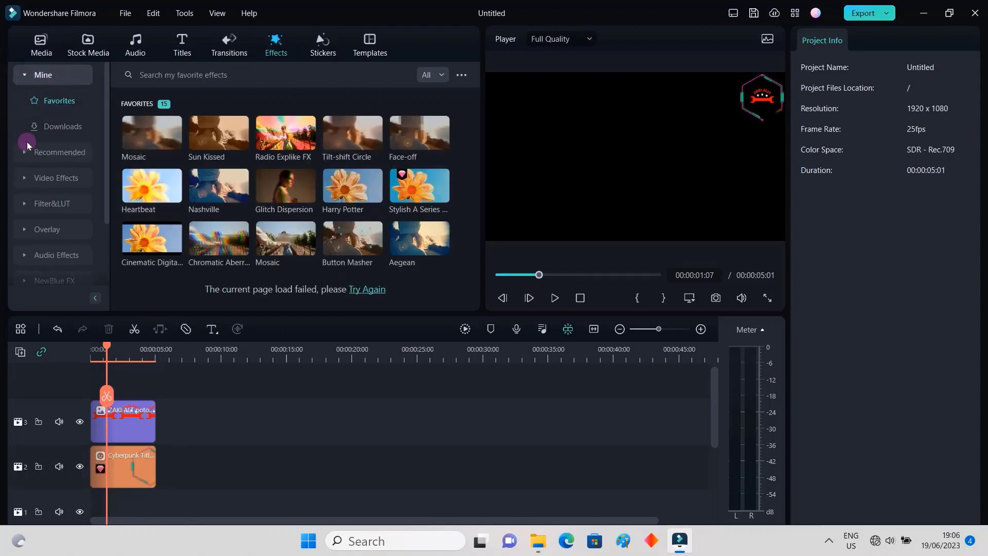
click(60, 126)
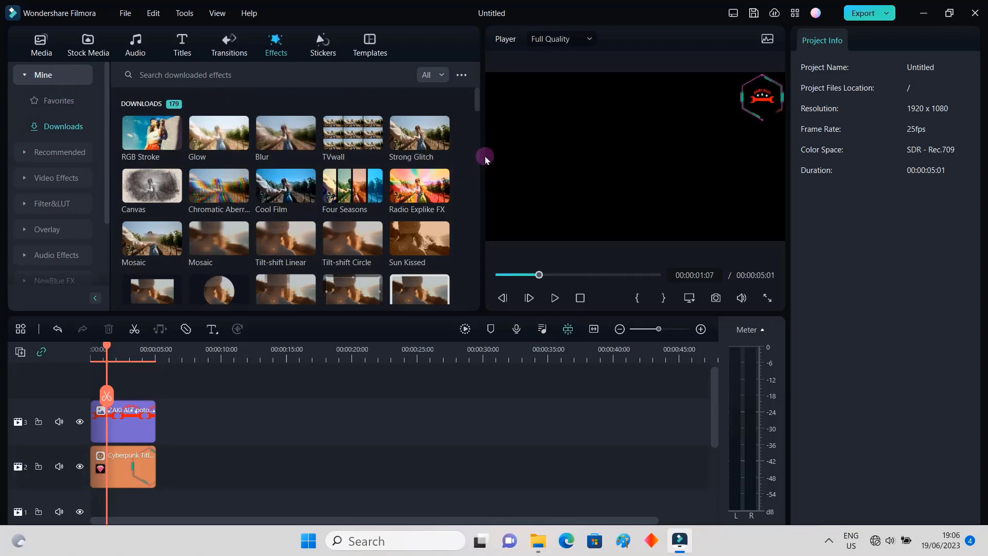
mouse_move(474, 101)
mouse_down()
mouse_move(467, 222)
mouse_move(486, 301)
mouse_move(485, 128)
mouse_up()
mouse_move(425, 119)
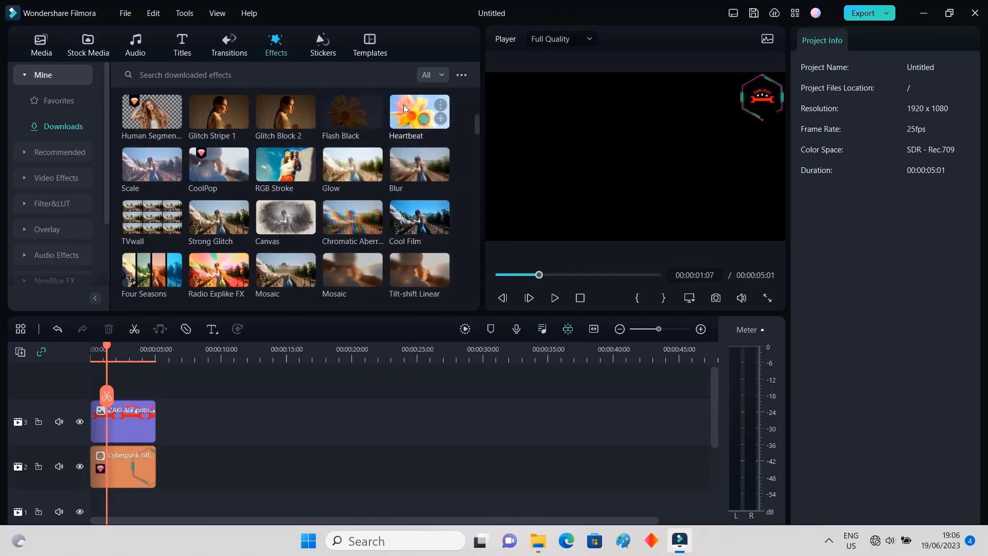
drag(404, 104, 132, 424)
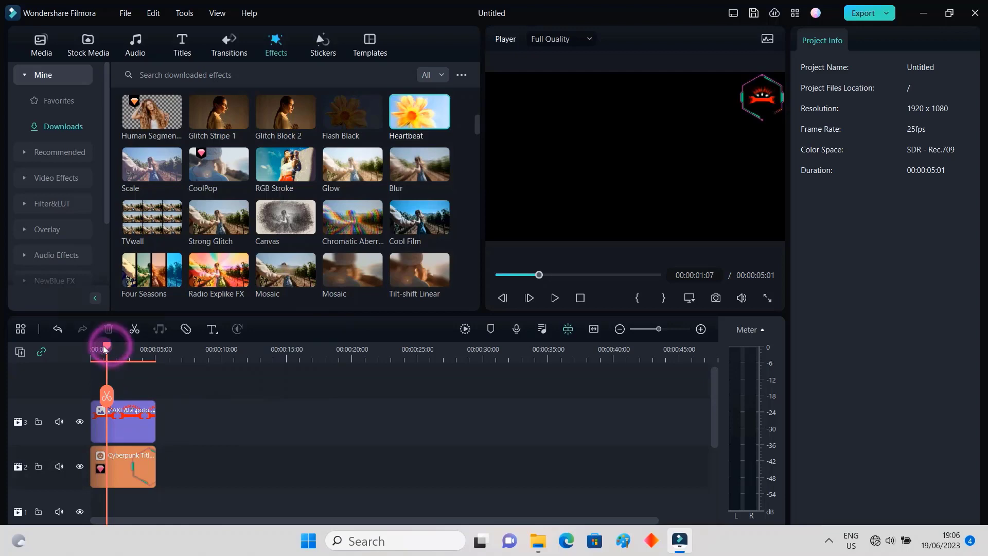
- Play the overlay with the Heartbeat effect from the beginning, and replay it at full screen
drag(106, 345, 92, 349)
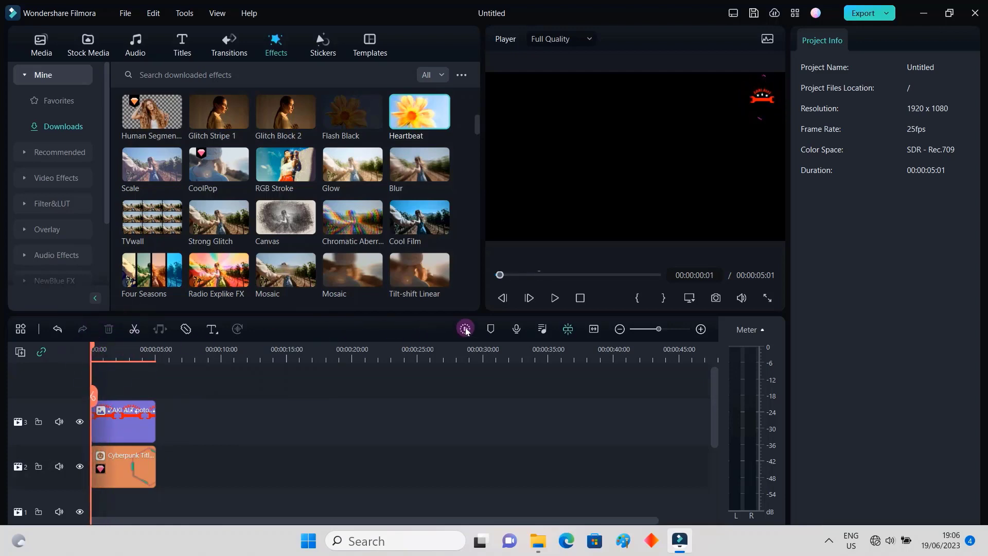
click(555, 299)
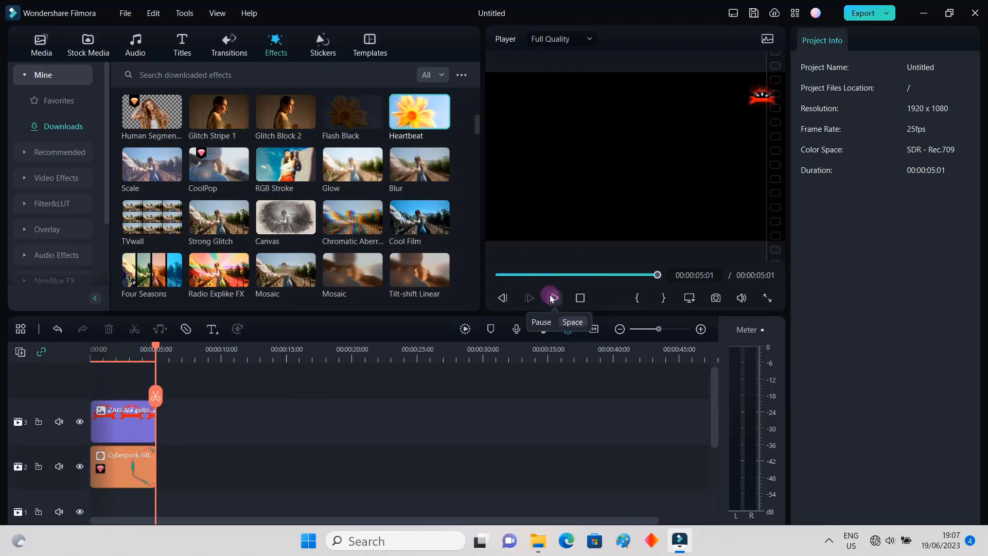
click(766, 298)
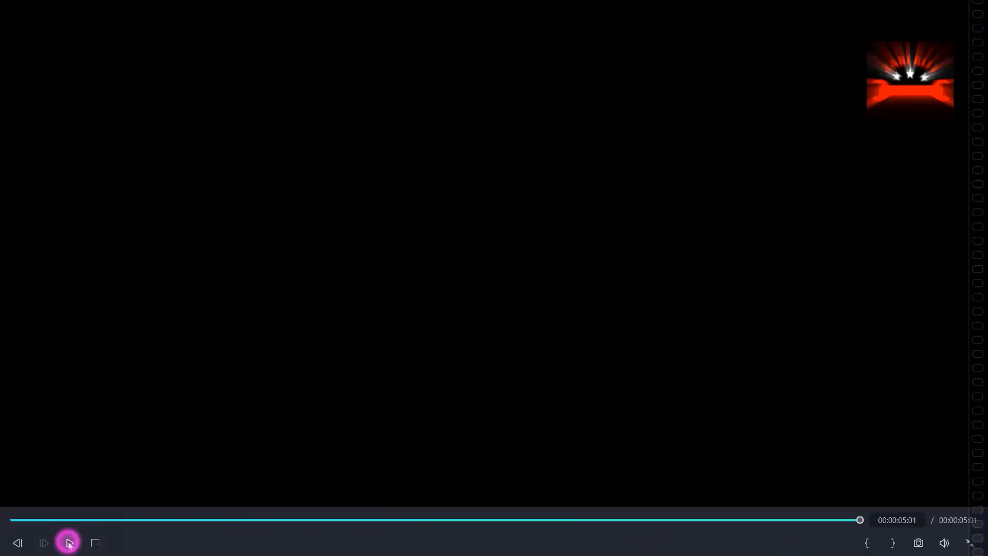
click(70, 543)
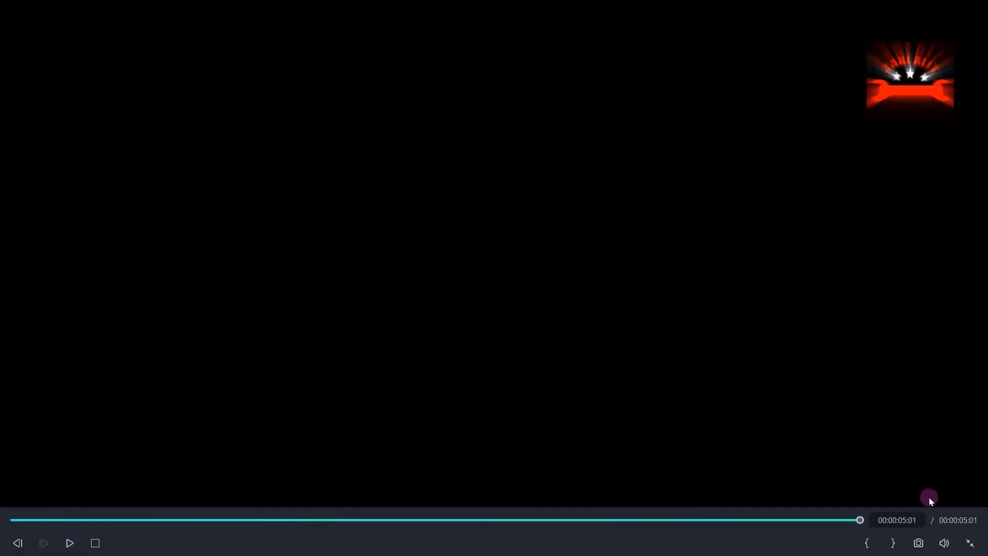
click(971, 543)
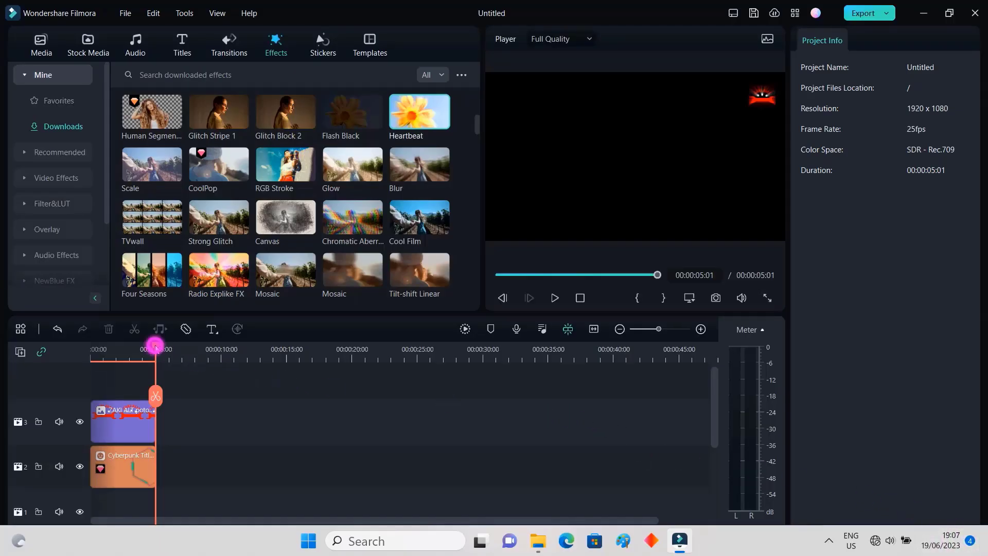
- Extend the logo clip on track 3 to 00:00:05:10, and trim its end back to 00:00:05:04
drag(155, 351, 83, 348)
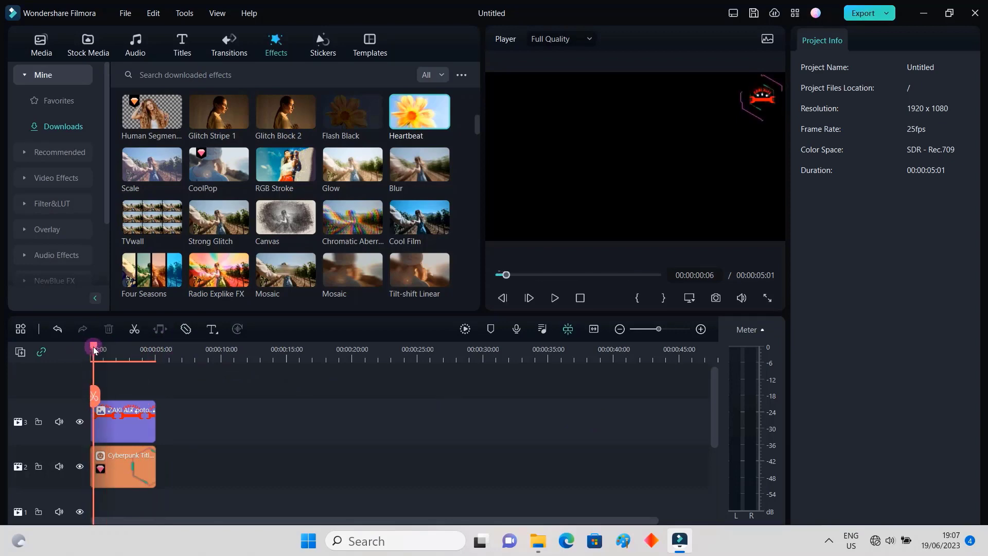
drag(84, 347, 97, 349)
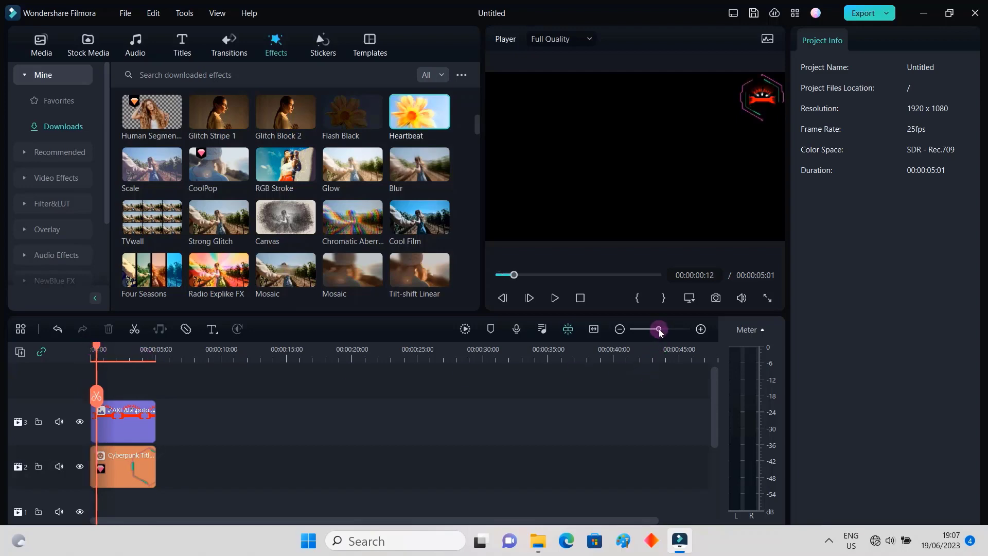
drag(659, 329, 661, 329)
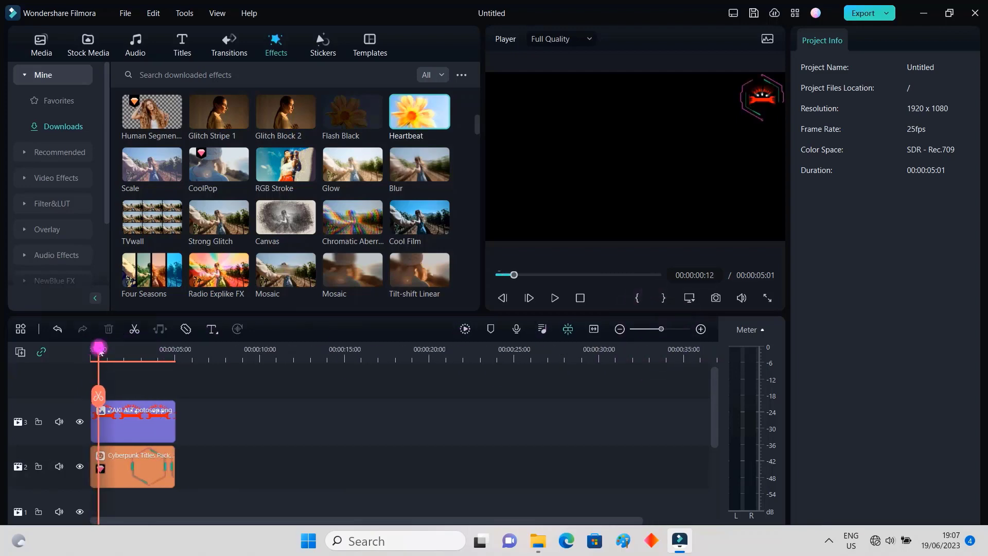
drag(101, 351, 182, 369)
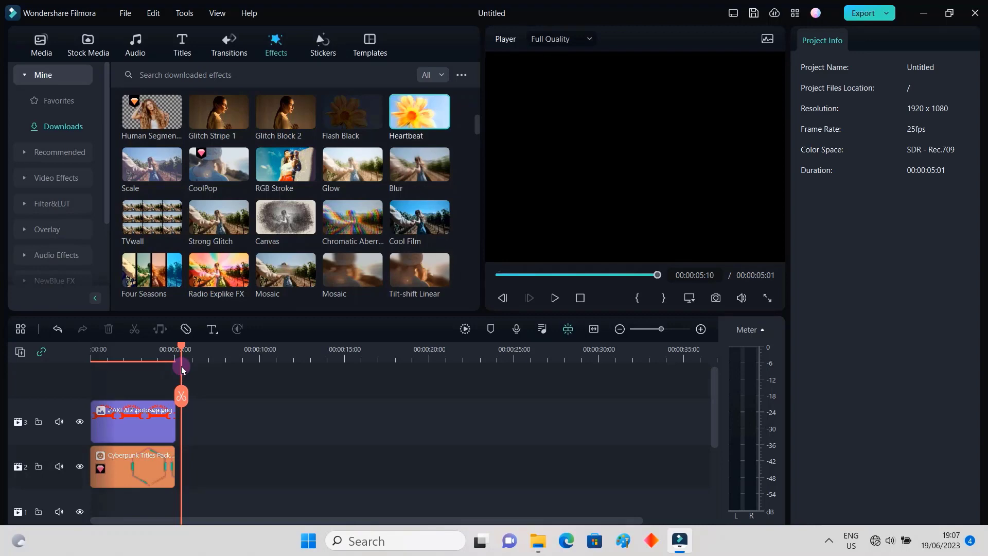
click(171, 422)
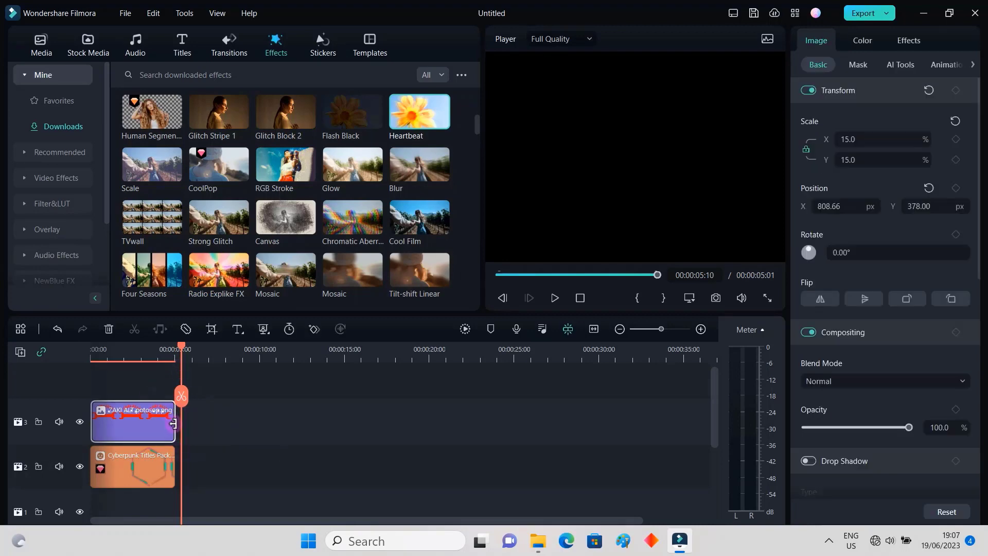
drag(176, 423, 180, 423)
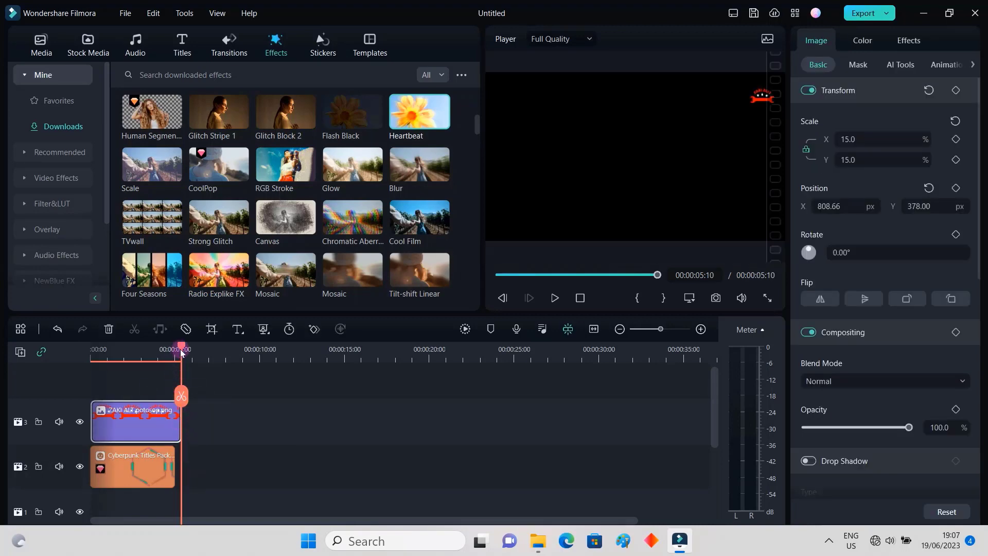
drag(183, 350, 182, 379)
key(space)
click(114, 403)
drag(92, 420, 98, 421)
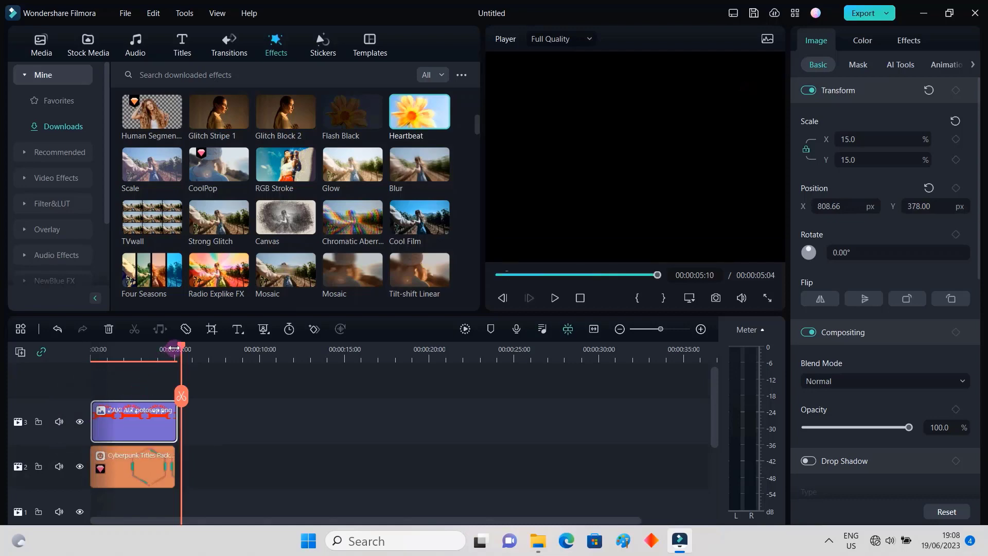
- Review the overlay from 00:00:01:22 to its end, and move the playhead past both clips to 00:00:08:16
drag(181, 351, 122, 373)
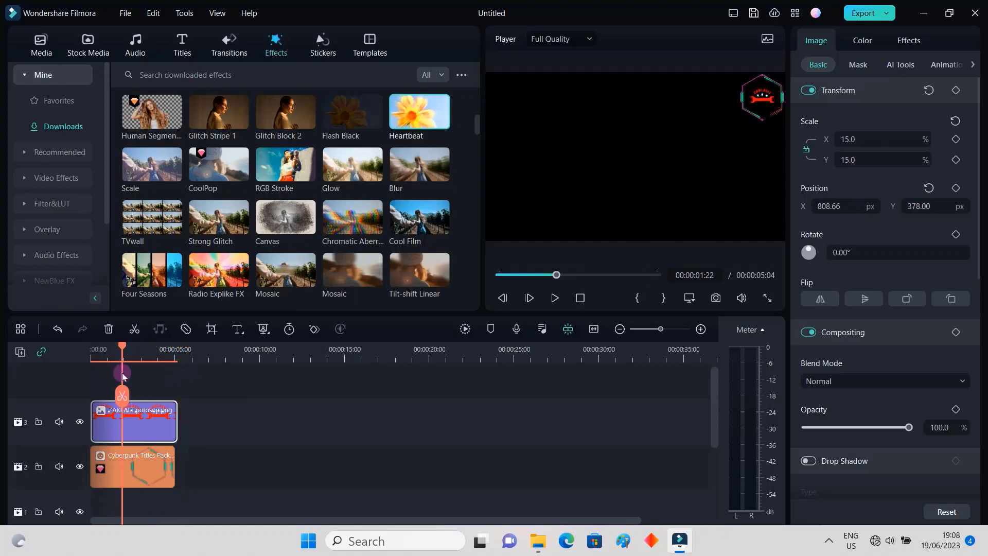
click(150, 422)
click(420, 433)
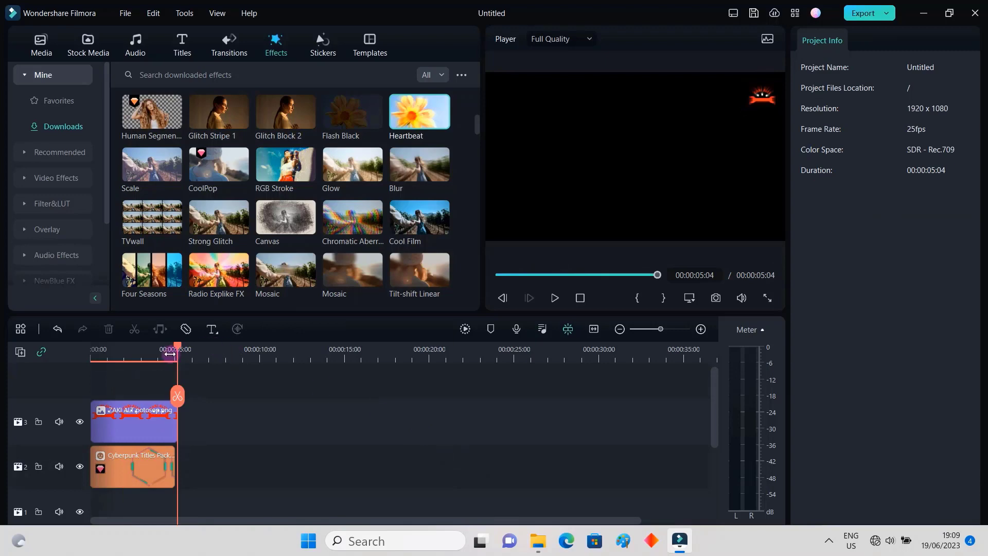
drag(176, 347, 213, 354)
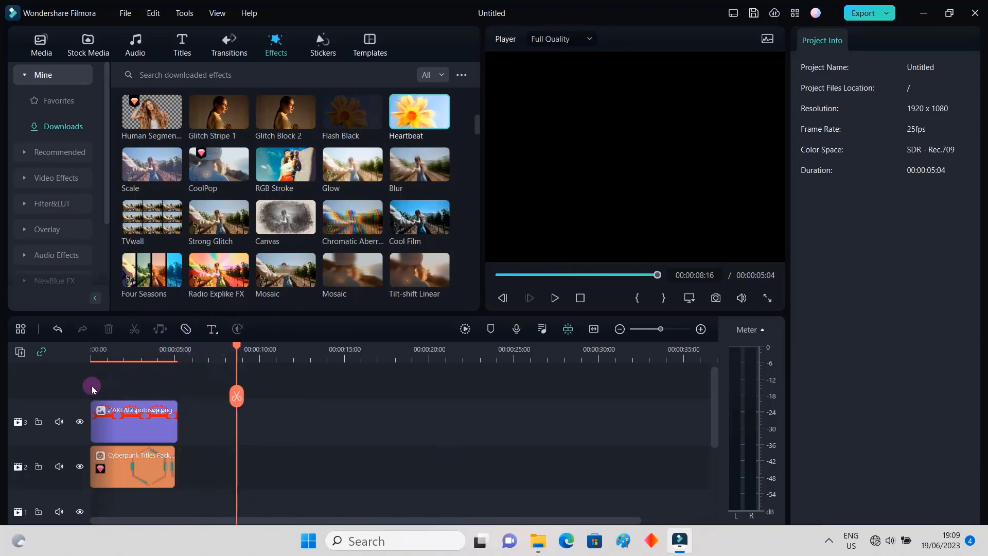
- Group the logo clip on track 3 with the hexagon sticker clip on track 2
drag(92, 388, 179, 492)
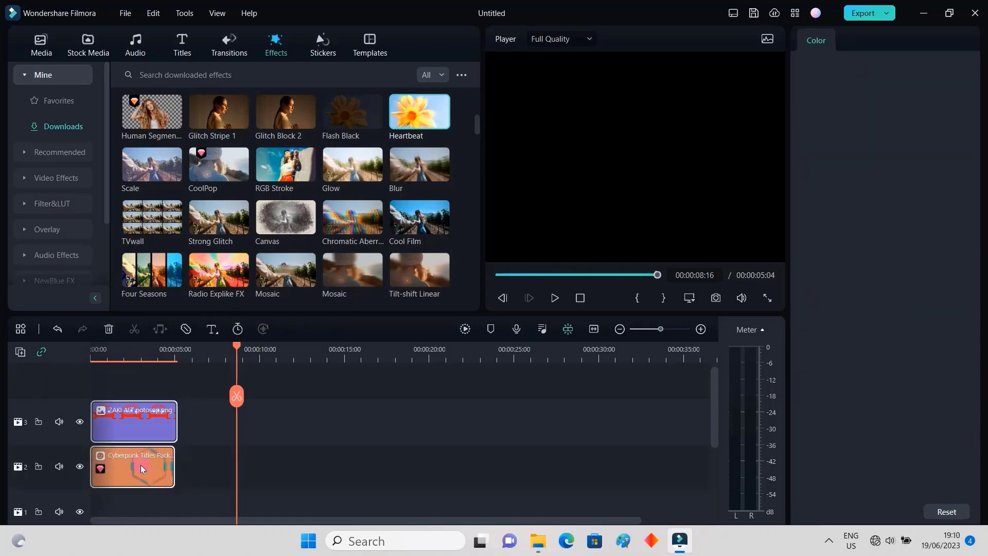
scroll(143, 468, down, 1)
scroll(142, 468, up, 2)
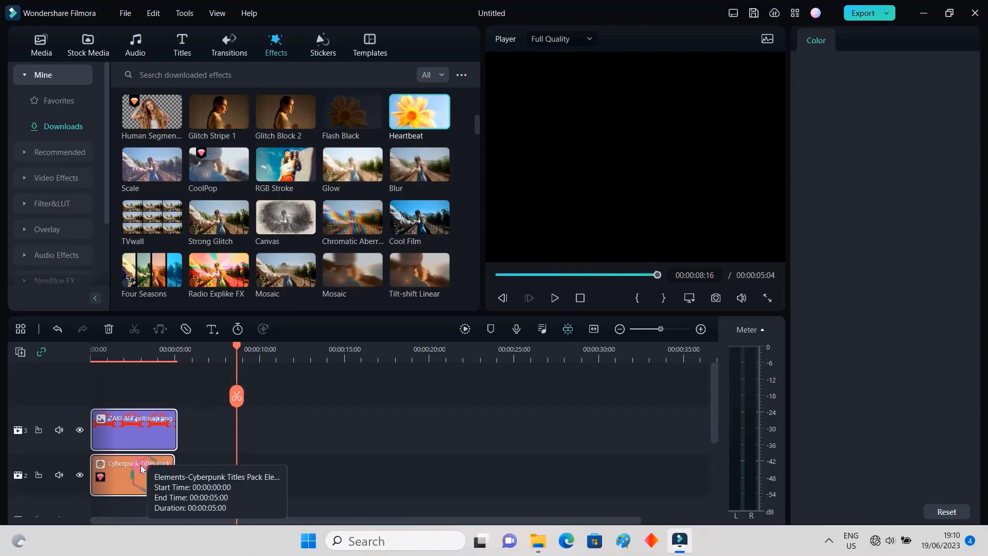
drag(91, 401, 180, 495)
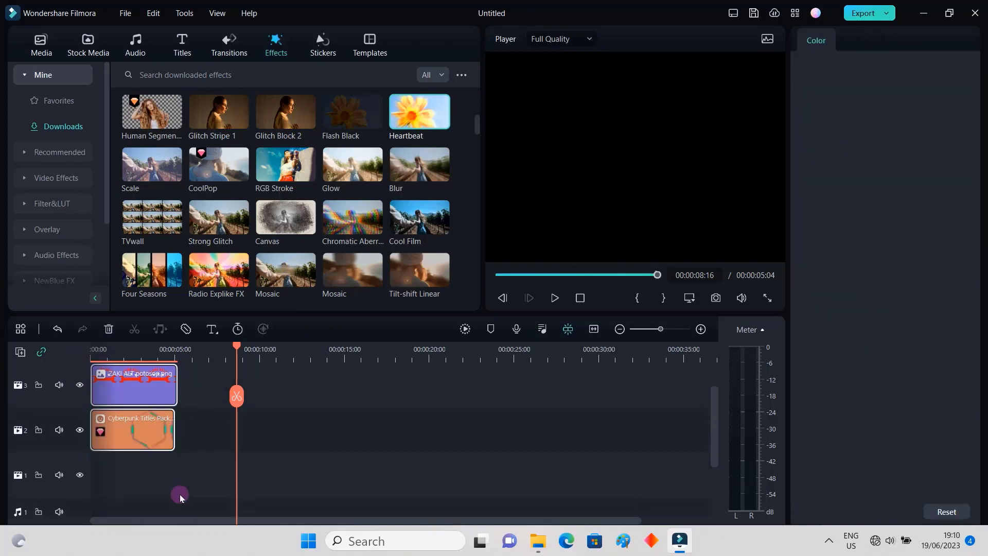
right_click(144, 425)
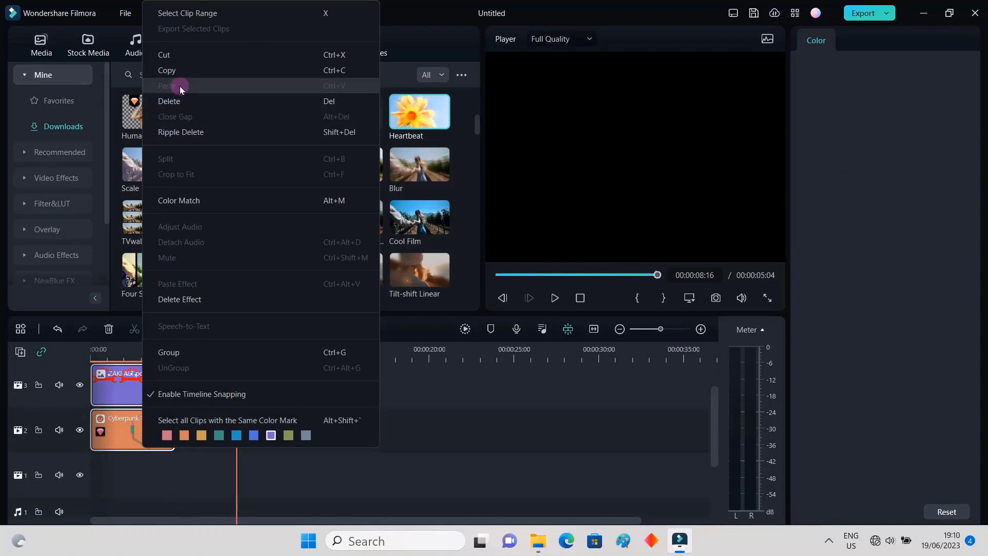
click(167, 352)
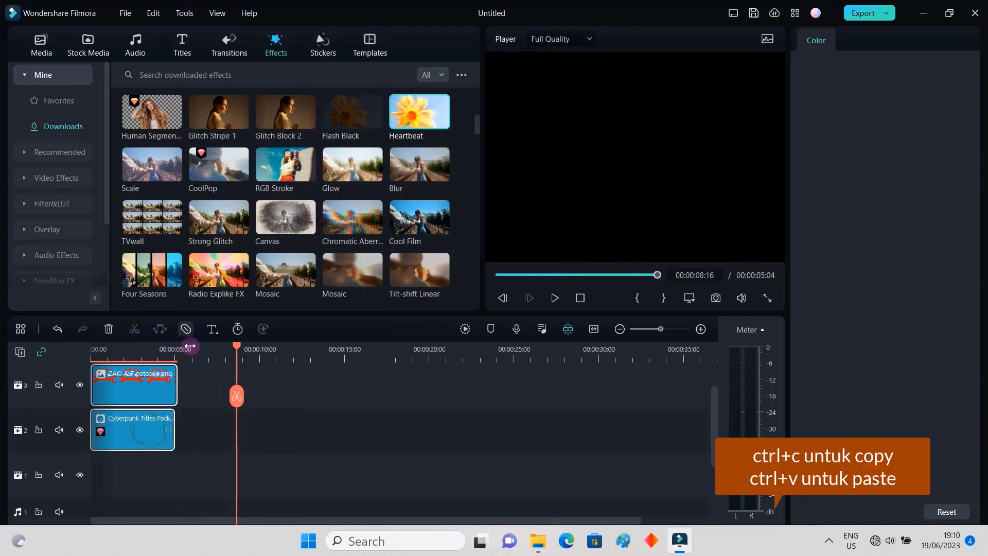
- Duplicate the grouped clips five times, and line up the copies end to end after the original on tracks 2 and 3, up to 00:00:30:23
click(192, 420)
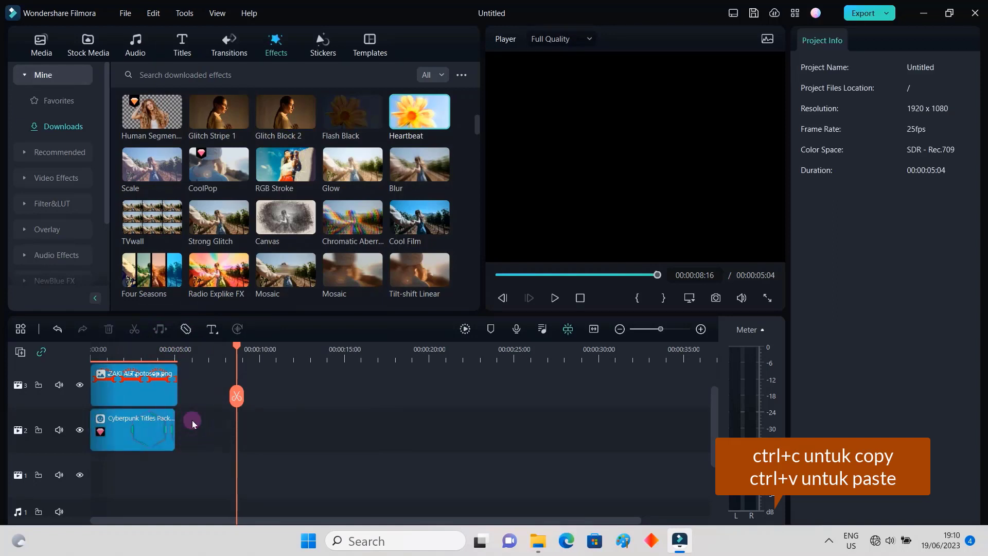
key(ctrl+v)
drag(267, 386, 206, 386)
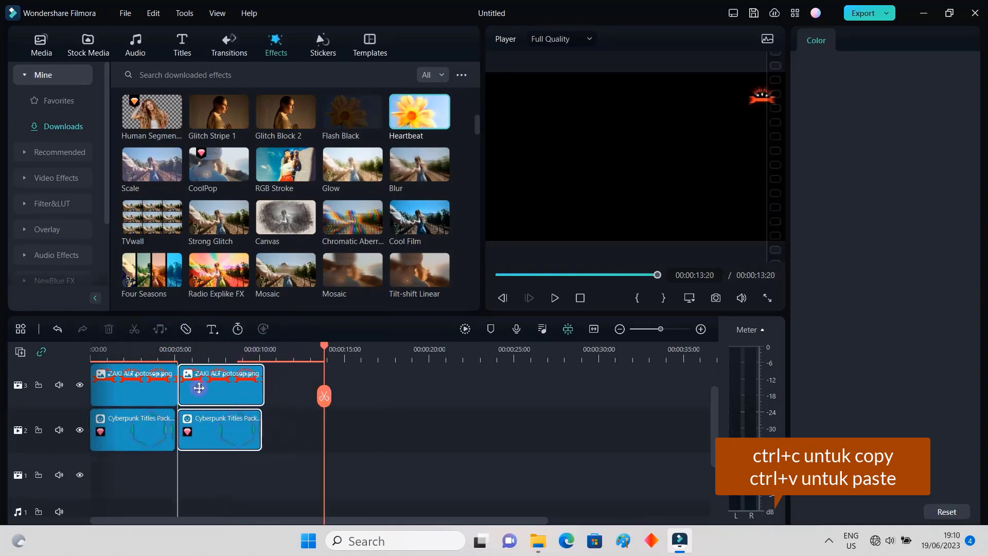
click(275, 419)
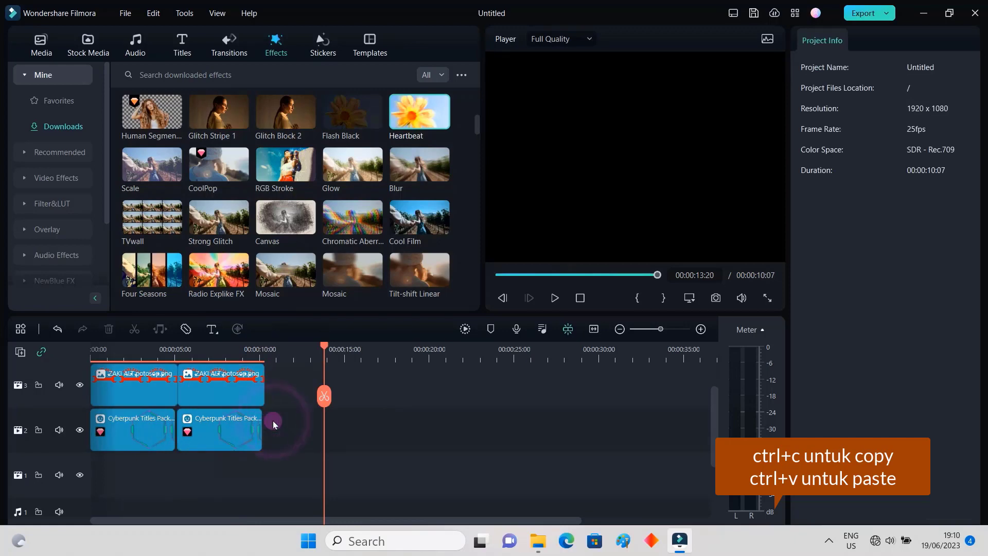
key(ctrl+v)
drag(365, 379, 305, 382)
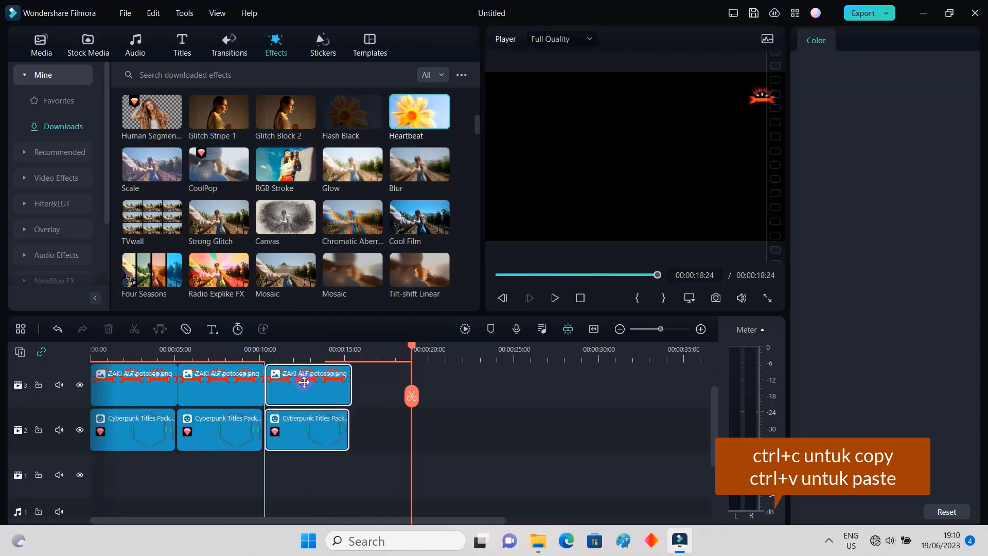
key(ctrl+v)
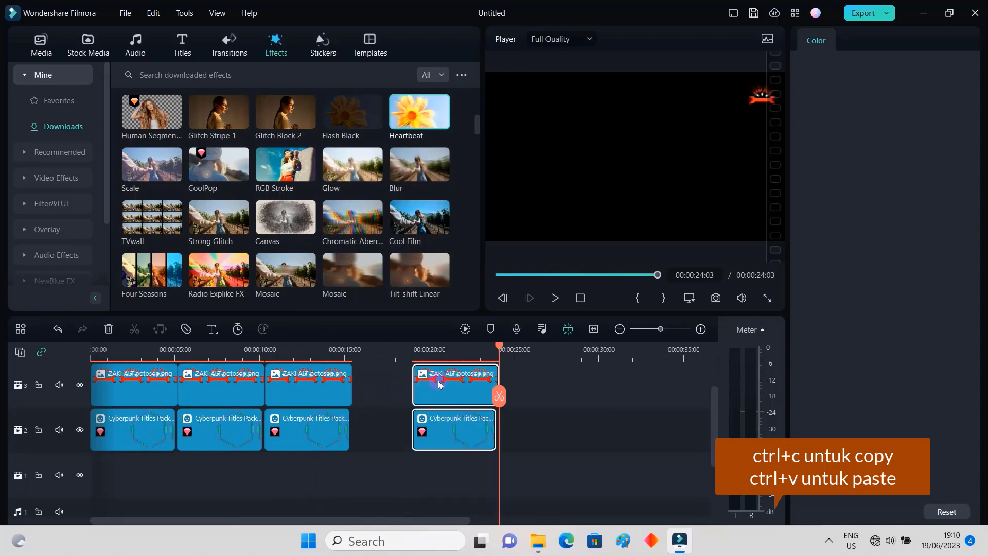
drag(440, 382, 387, 383)
key(ctrl+v)
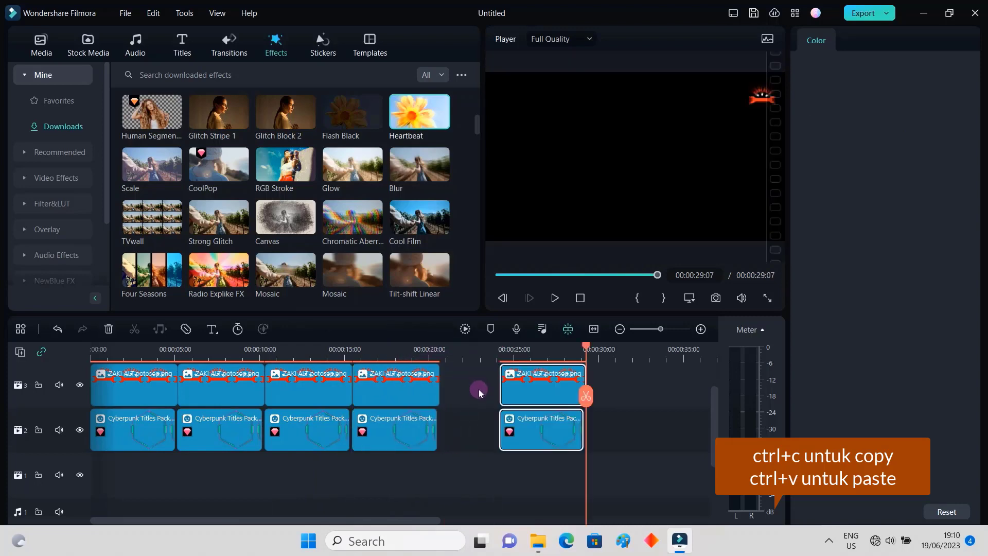
drag(530, 385, 516, 391)
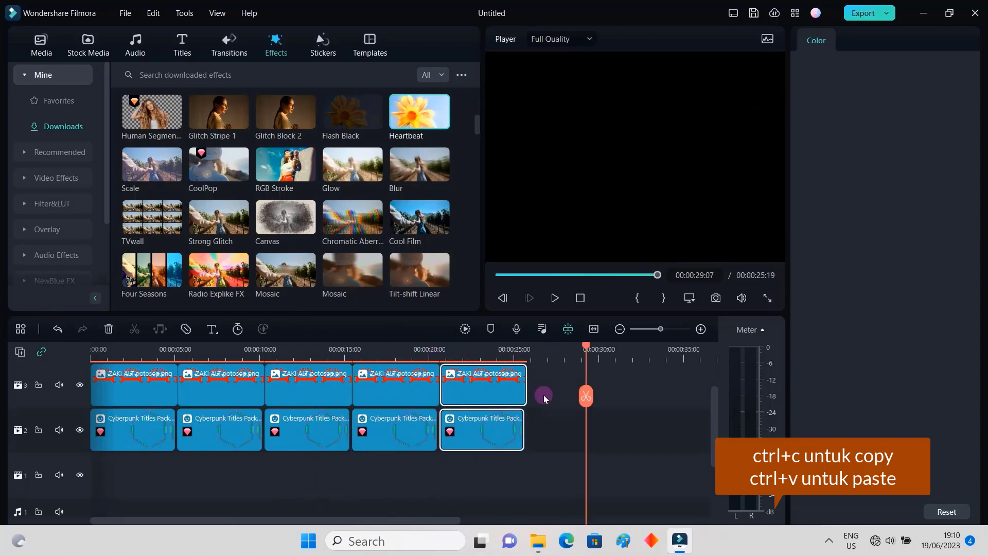
key(ctrl+v)
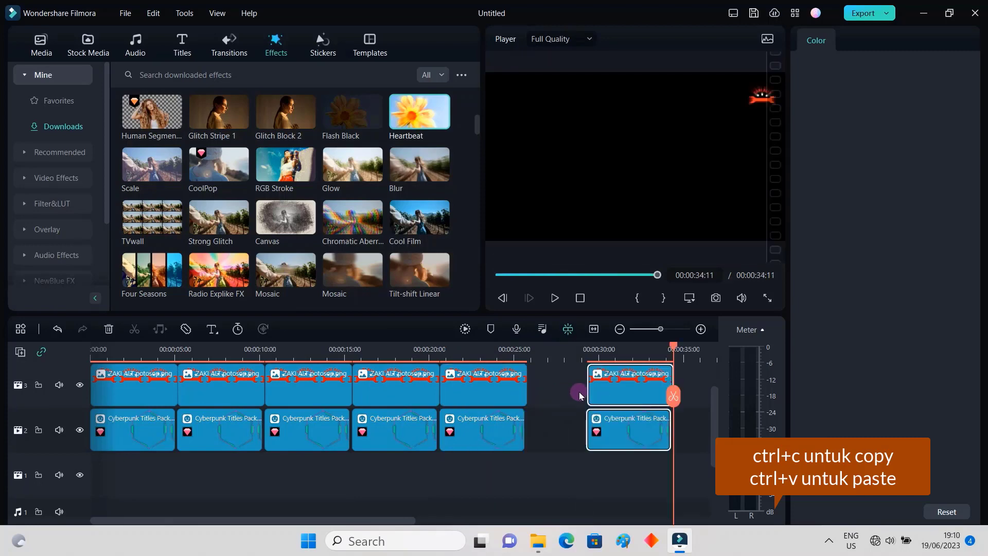
drag(616, 385, 556, 385)
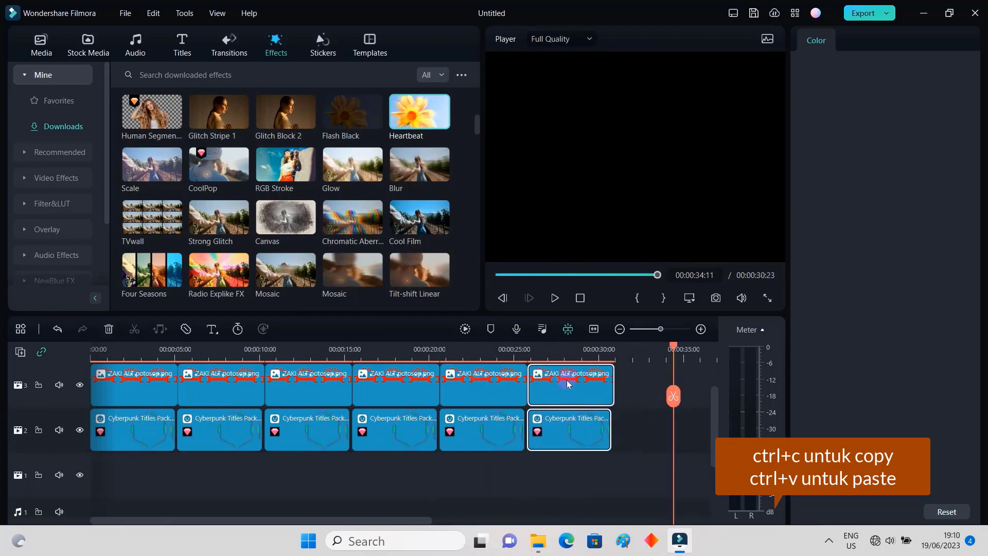
- Play the repeated overlay from the beginning at full screen, pause it, and return the playhead to 00:00:00:00
scroll(593, 408, up, 1)
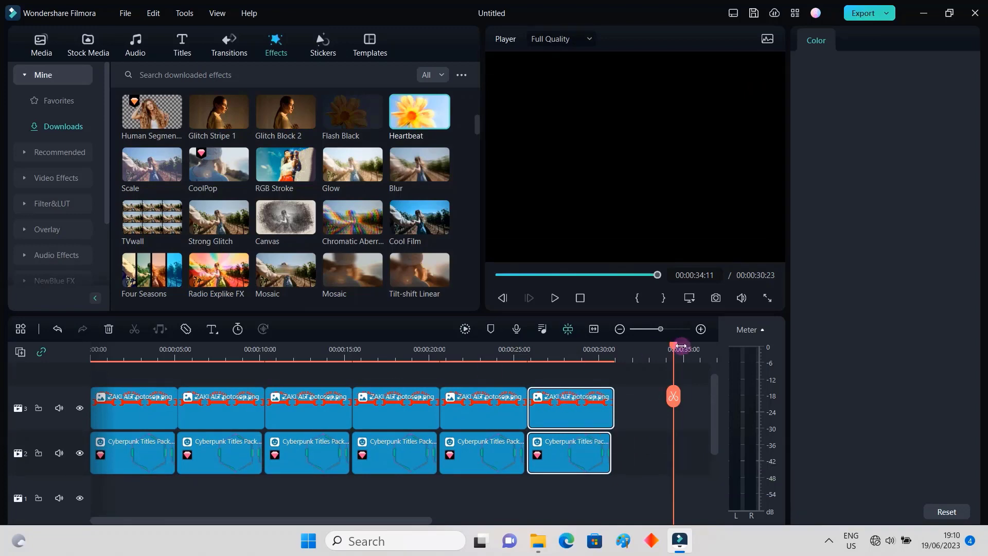
drag(673, 348, 66, 346)
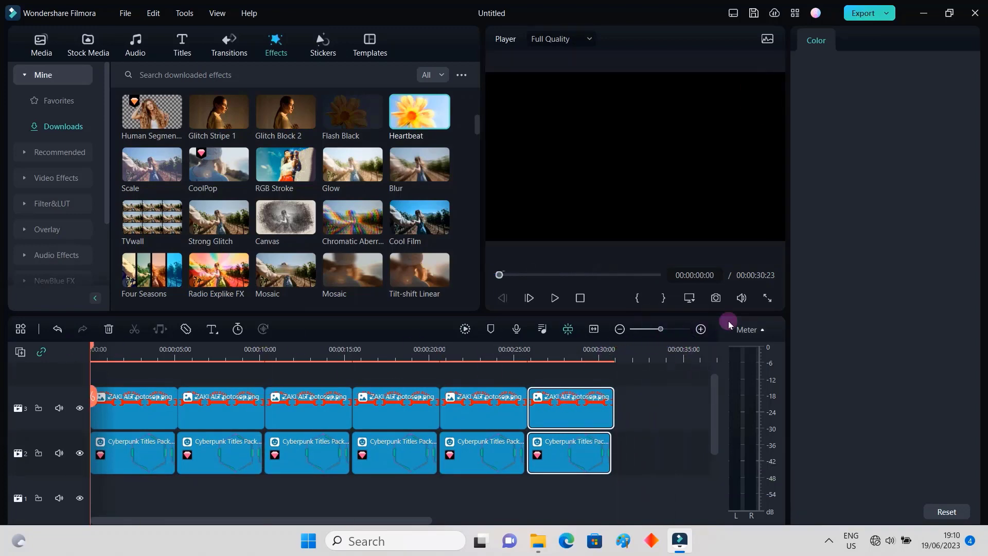
click(766, 298)
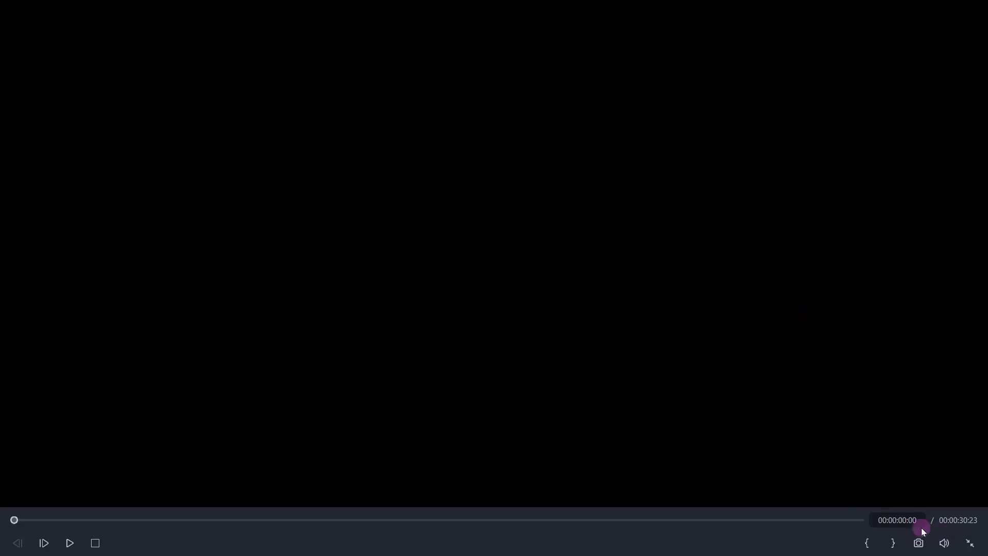
click(72, 542)
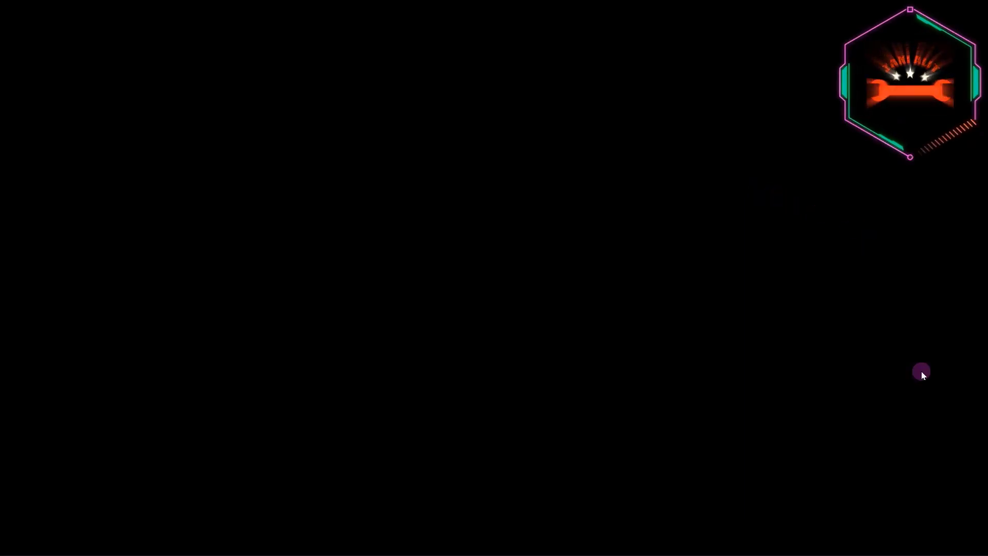
click(978, 543)
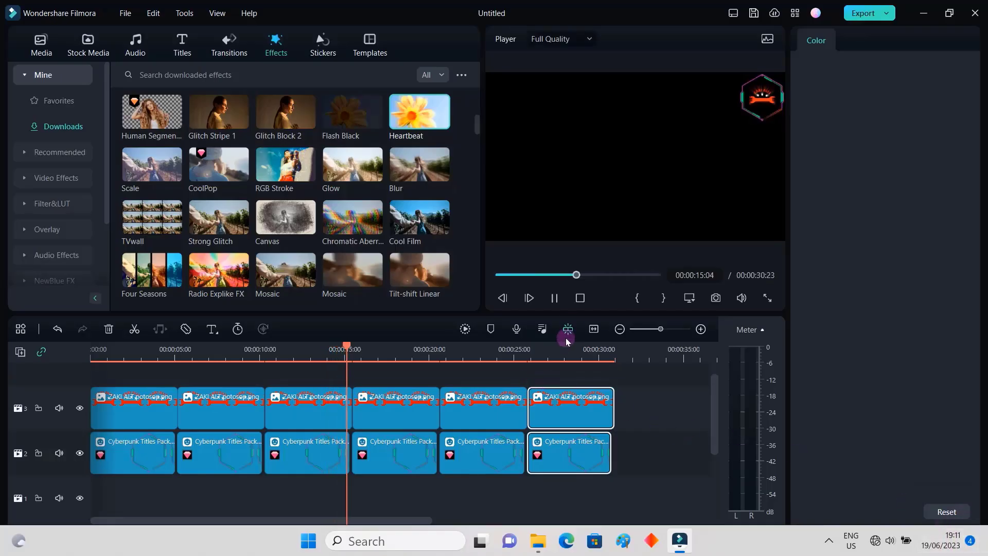
click(555, 299)
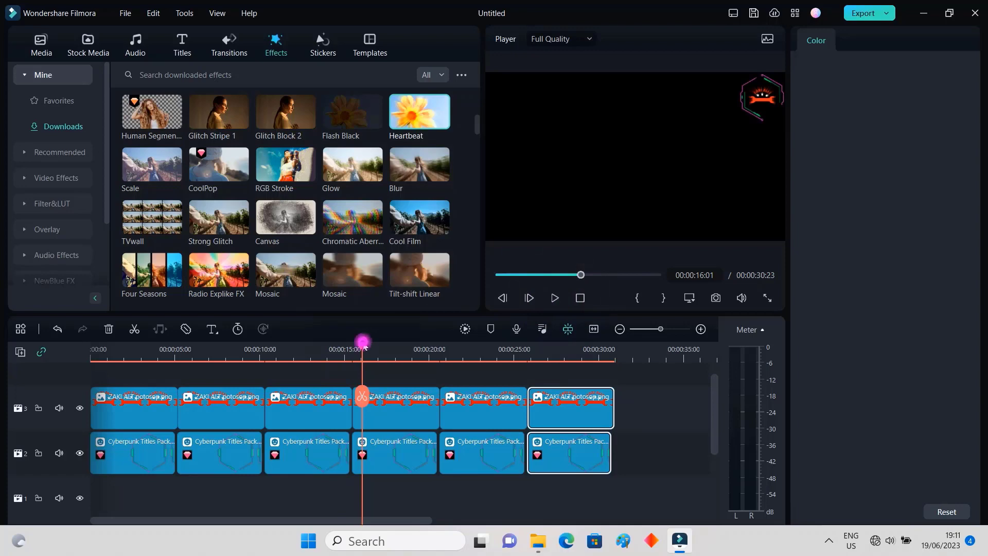
drag(362, 342, 85, 331)
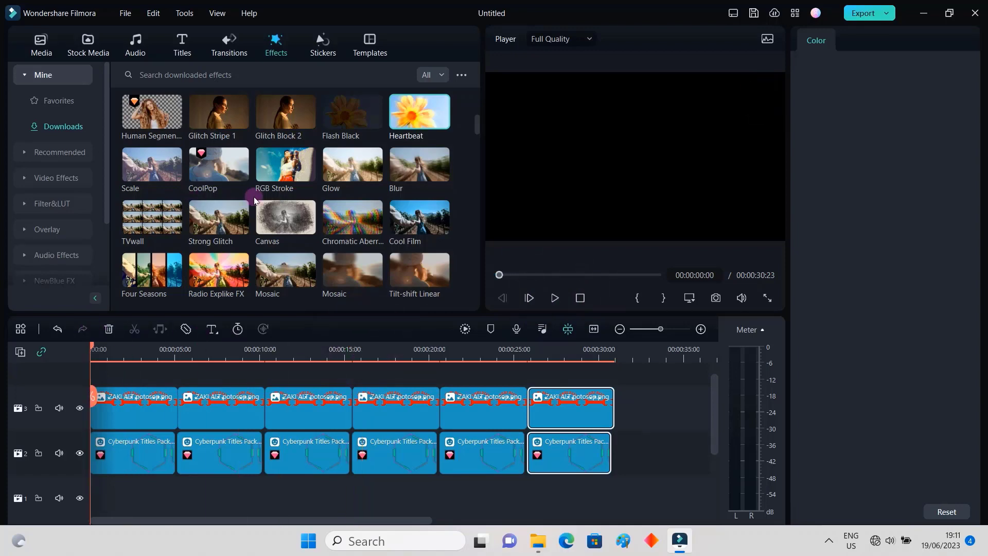
- Import the video file laut, and place it at the start of track 1 beneath the overlay clips
click(127, 14)
mouse_move(169, 90)
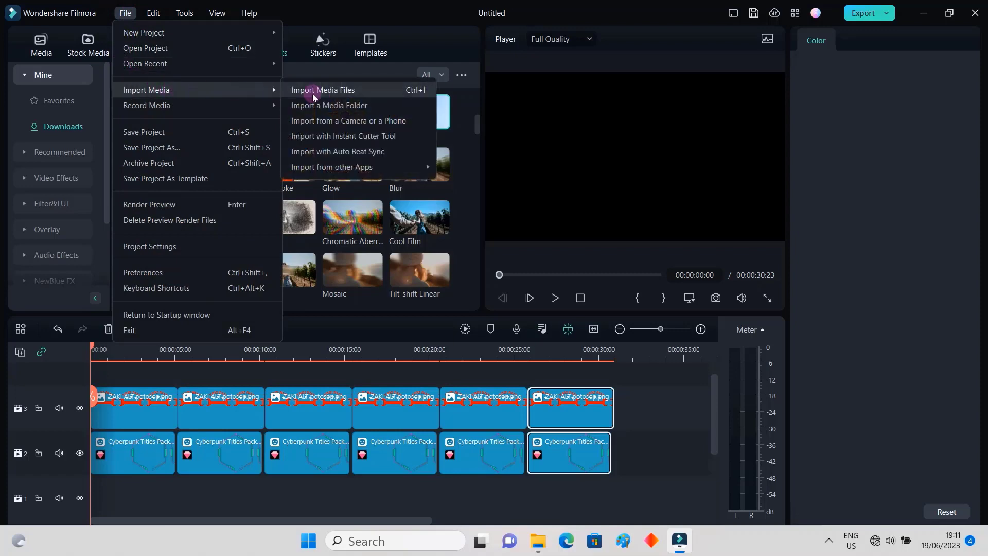
click(325, 91)
click(144, 128)
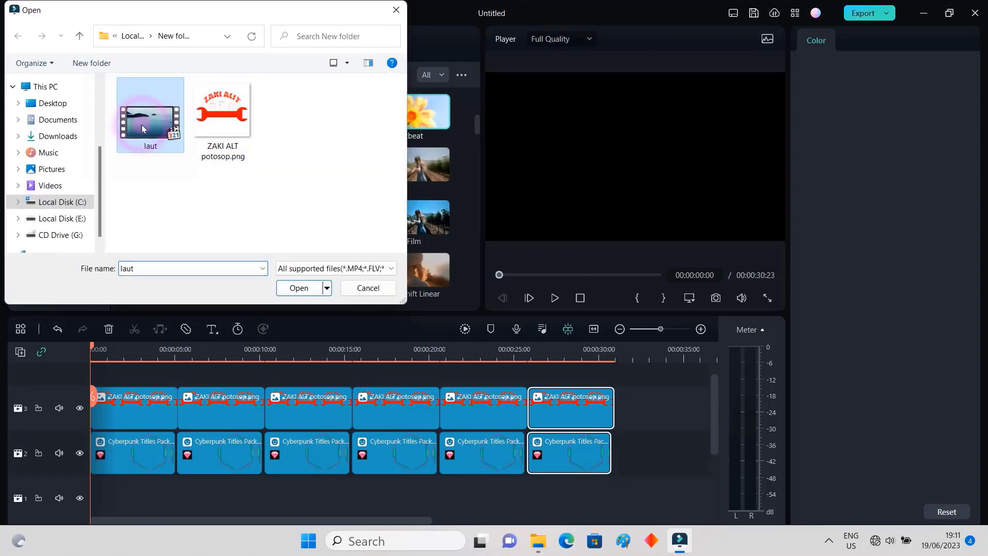
click(298, 287)
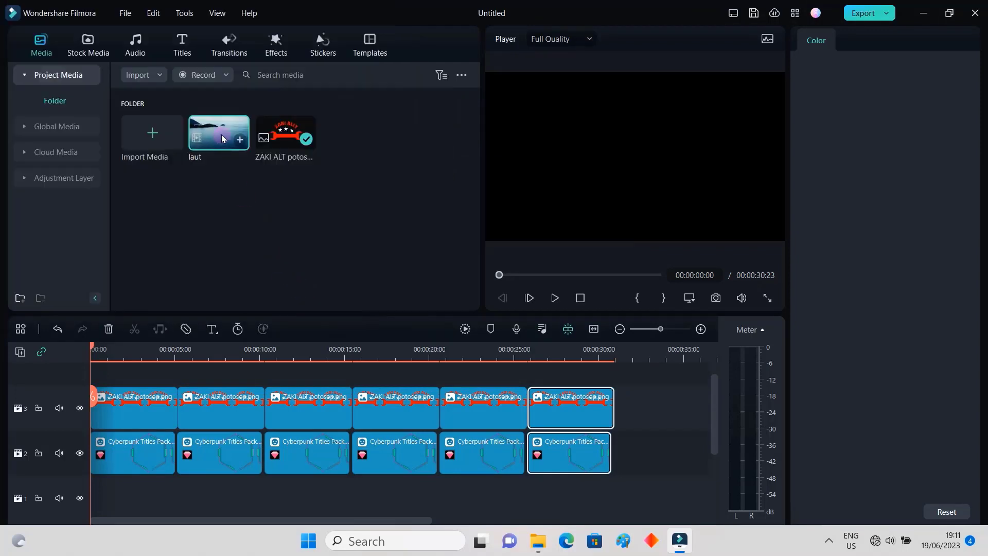
drag(221, 134, 95, 488)
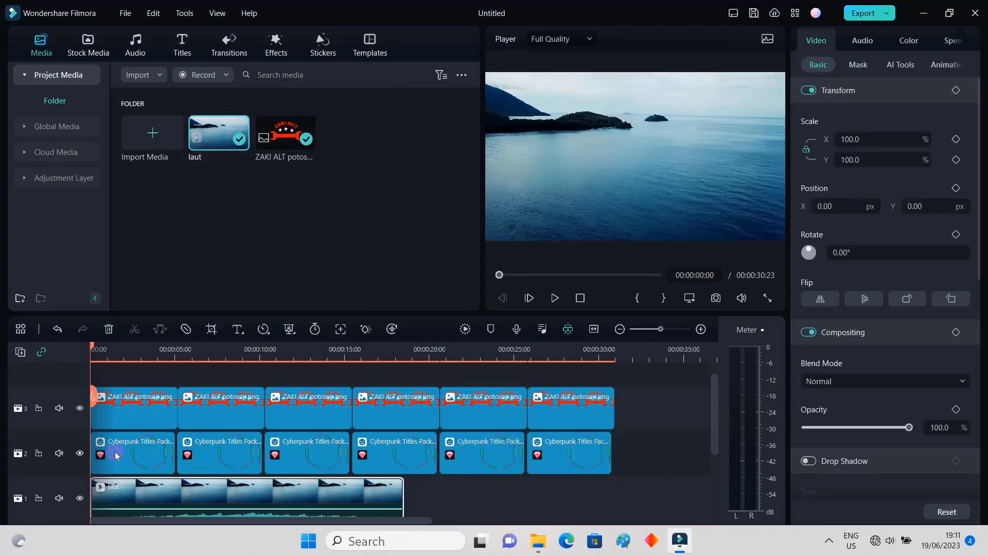
- Play the laut video with the logo overlay, including at full screen, and set the playhead to 00:00:18:11 near the video's end
click(554, 298)
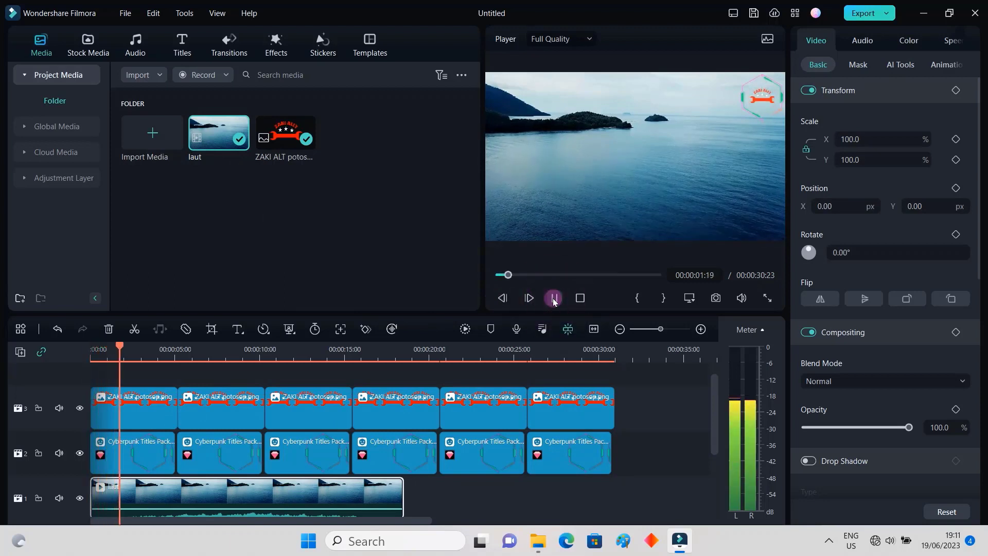
click(767, 298)
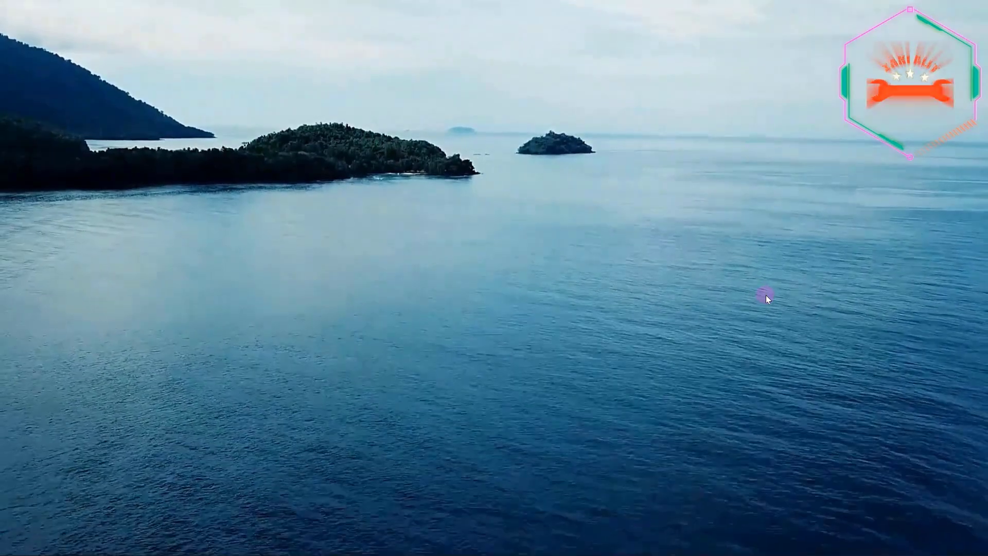
mouse_move(887, 548)
click(970, 543)
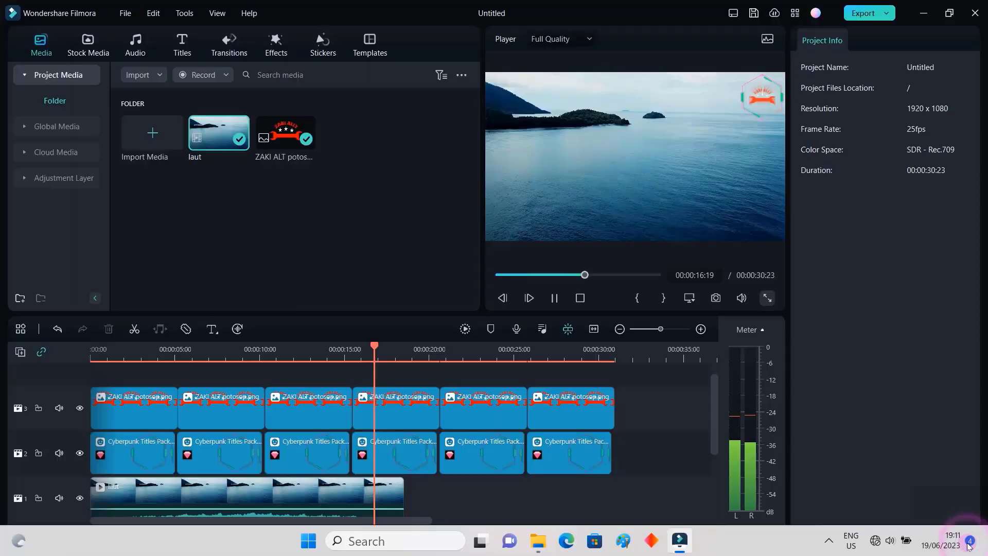
click(555, 298)
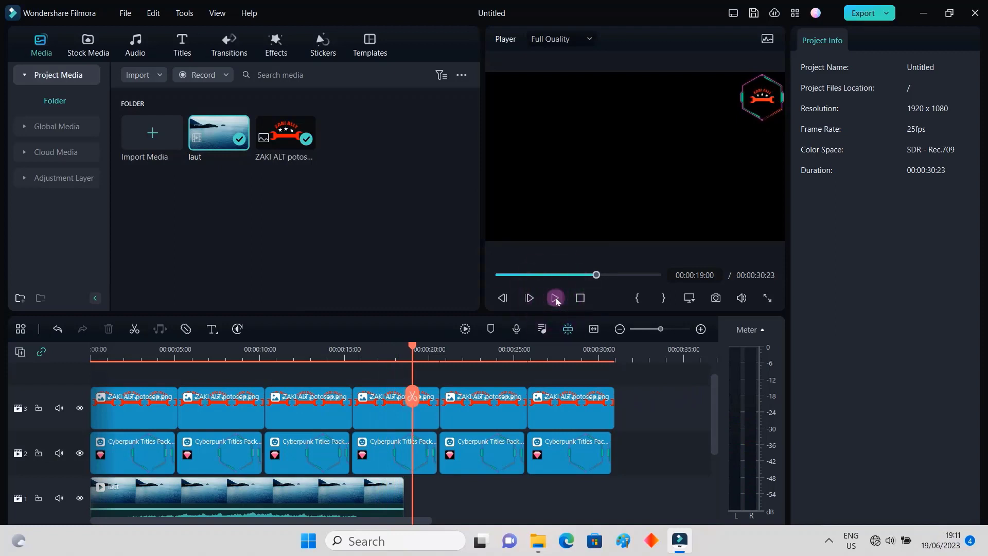
drag(413, 352, 404, 350)
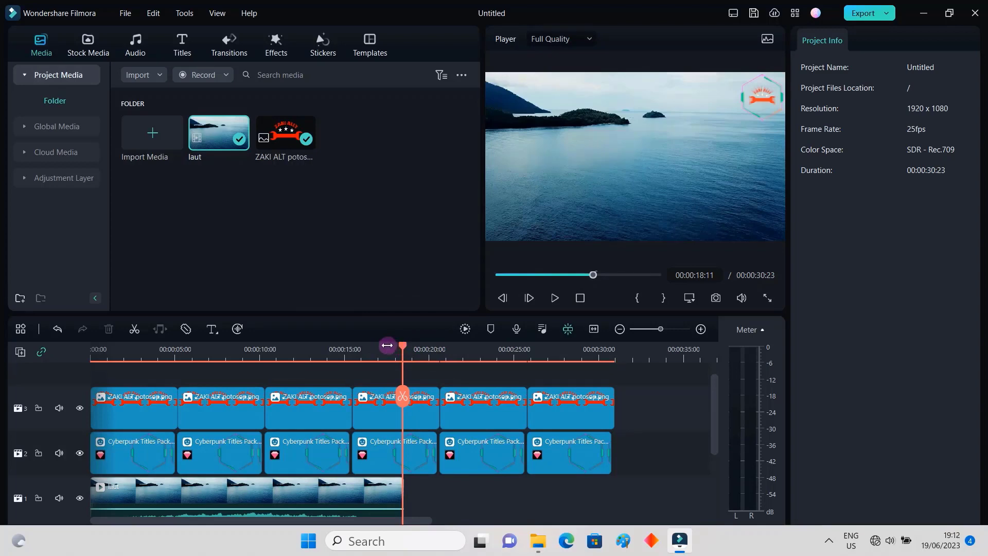
click(322, 45)
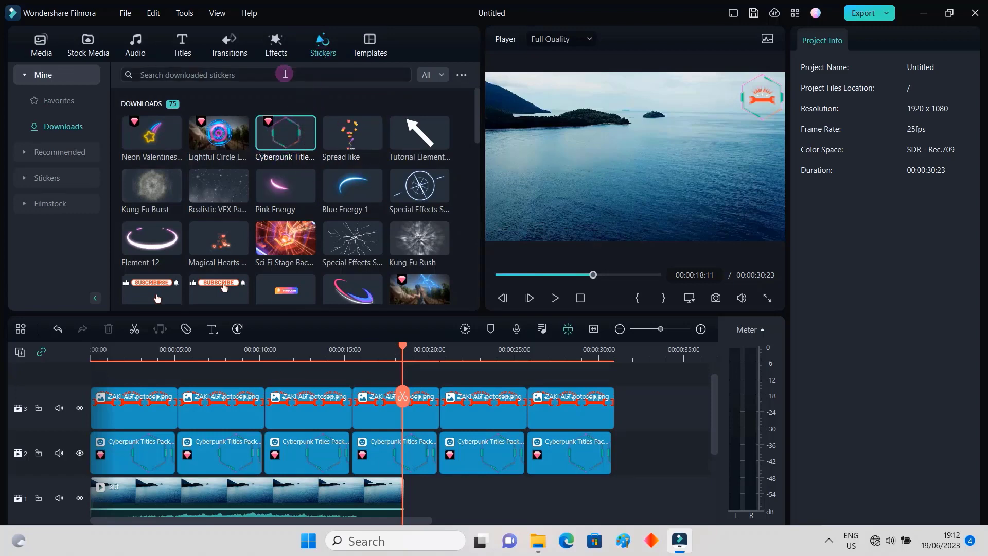
click(275, 45)
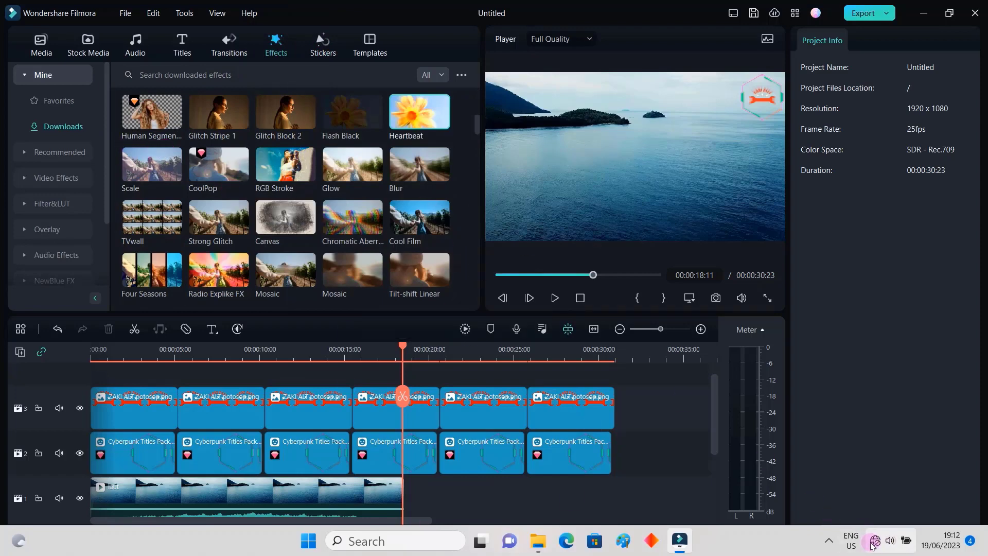
click(323, 45)
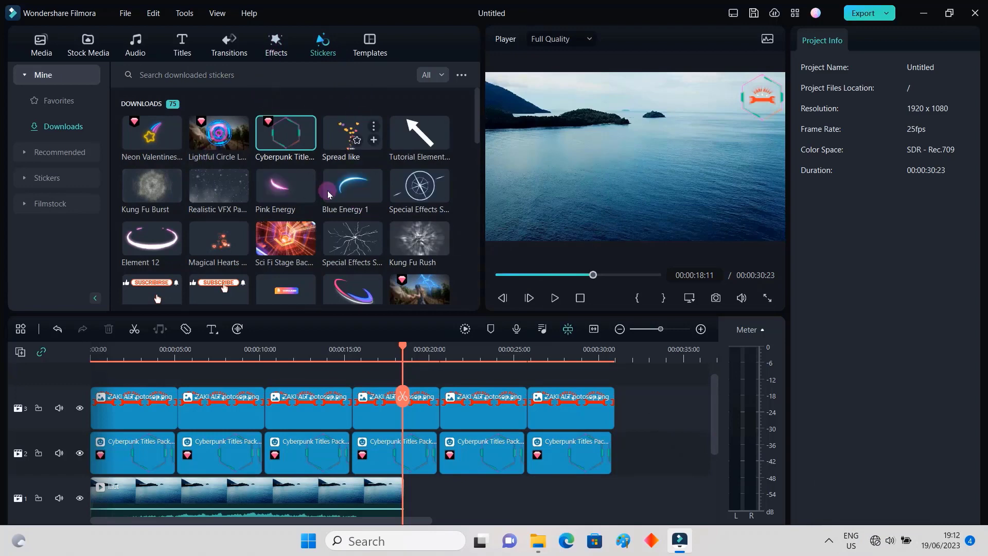
click(274, 55)
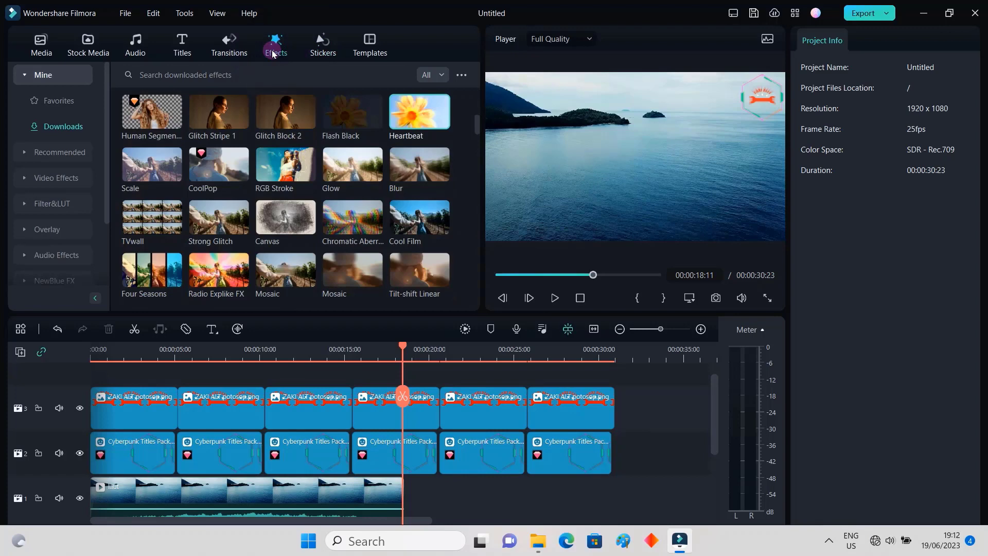